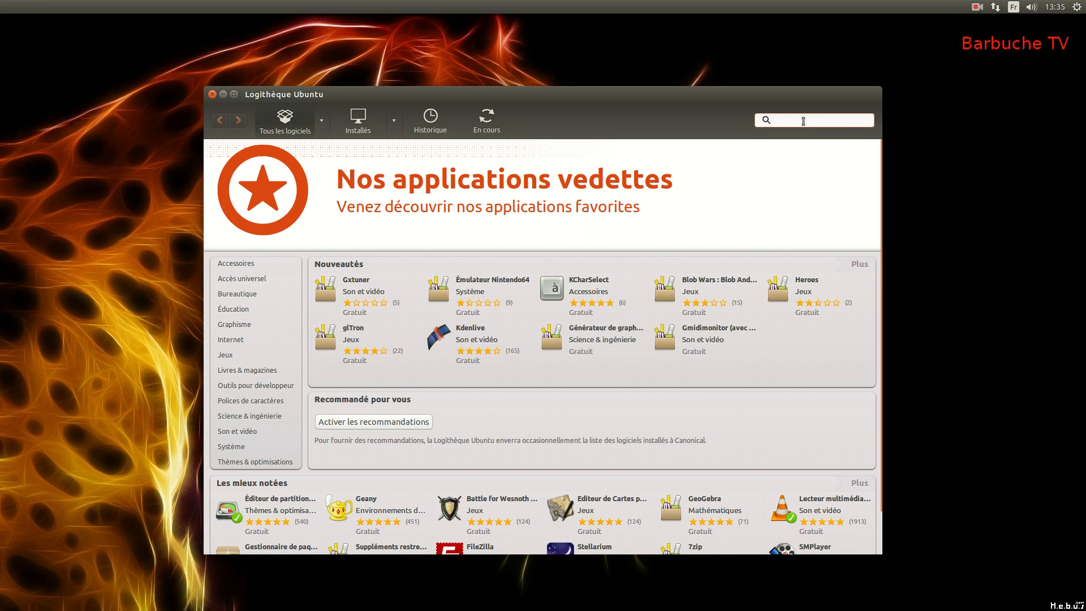
- Search the software catalogue for "unity twe" and open the detailed information for Unity Tweak Tool
type("unity")
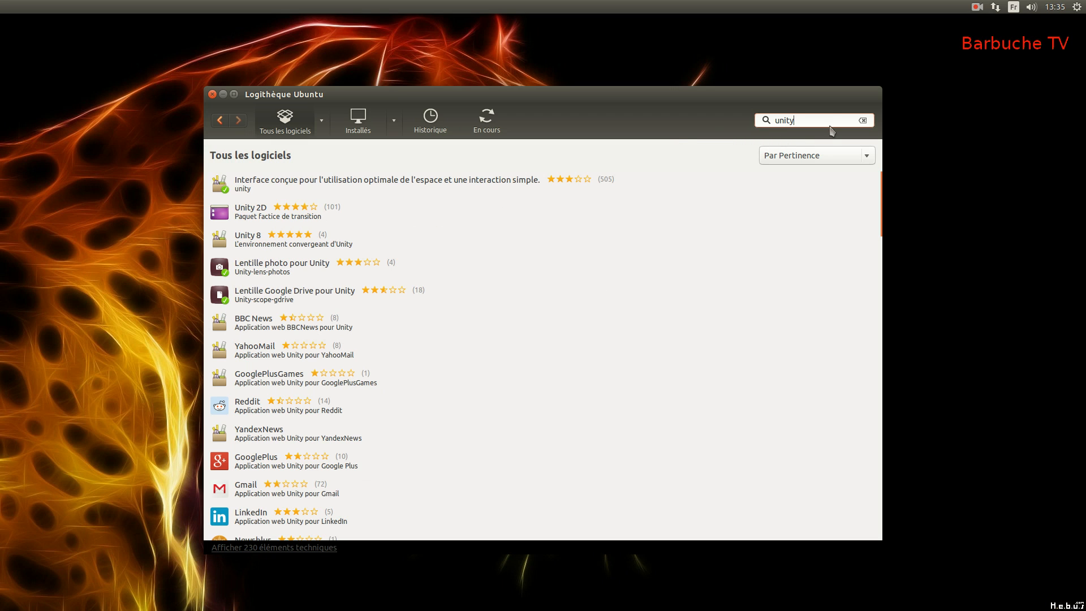
type("twe")
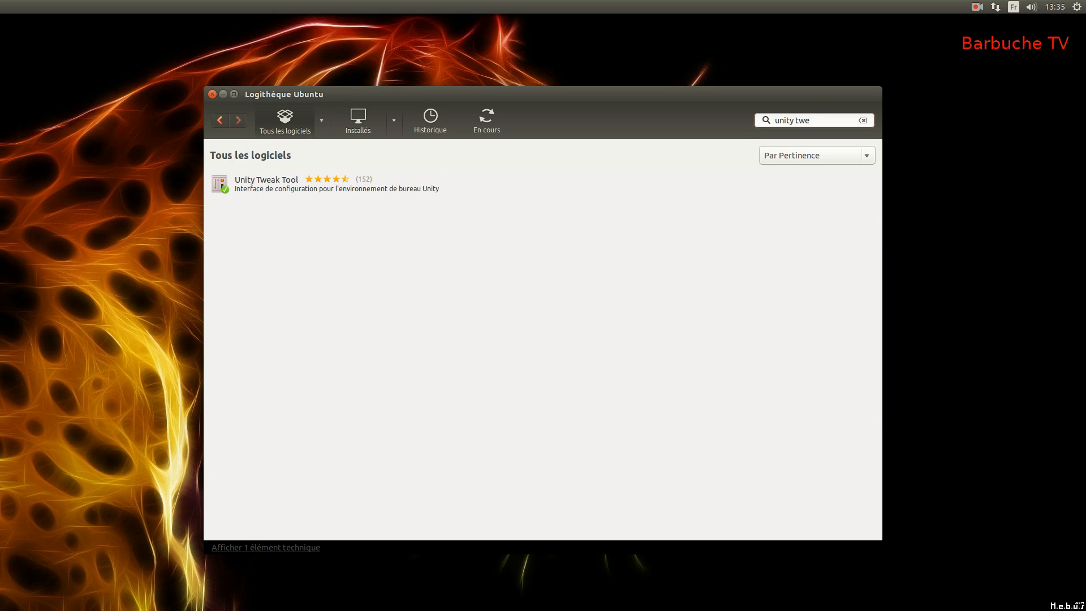
left_click(262, 194)
left_click(274, 209)
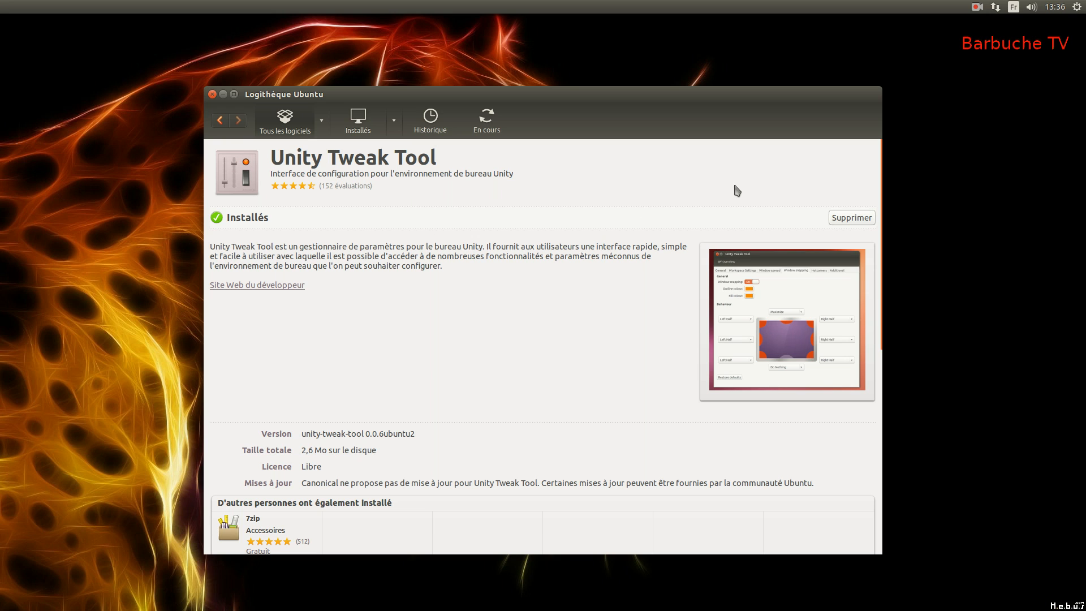
- Return to the full software catalogue, search for "nemo" and open the detailed information for Nemo
left_click(277, 125)
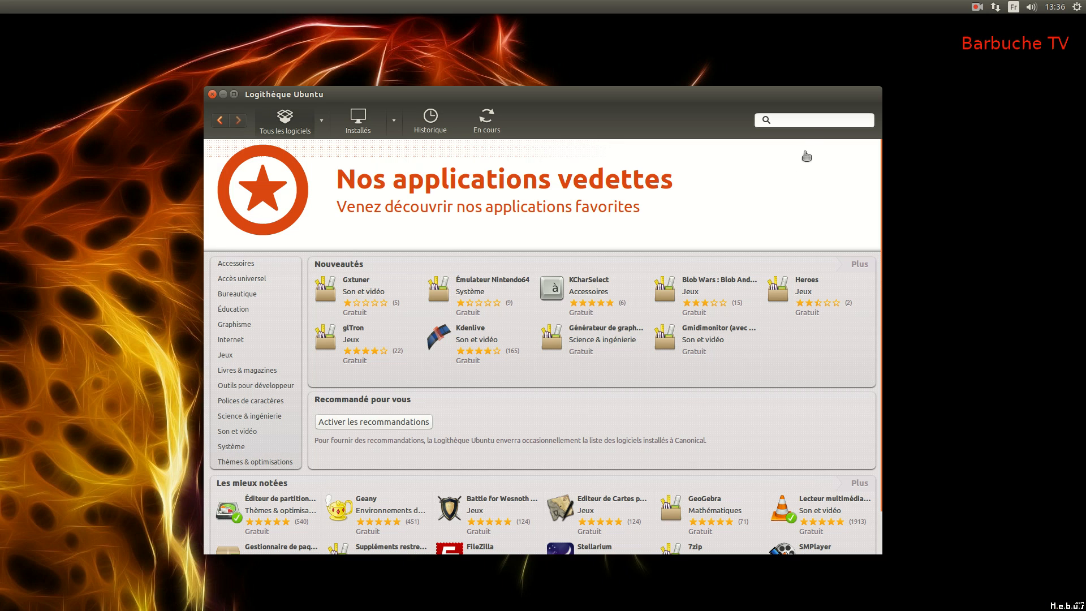
left_click(800, 121)
type("nemo")
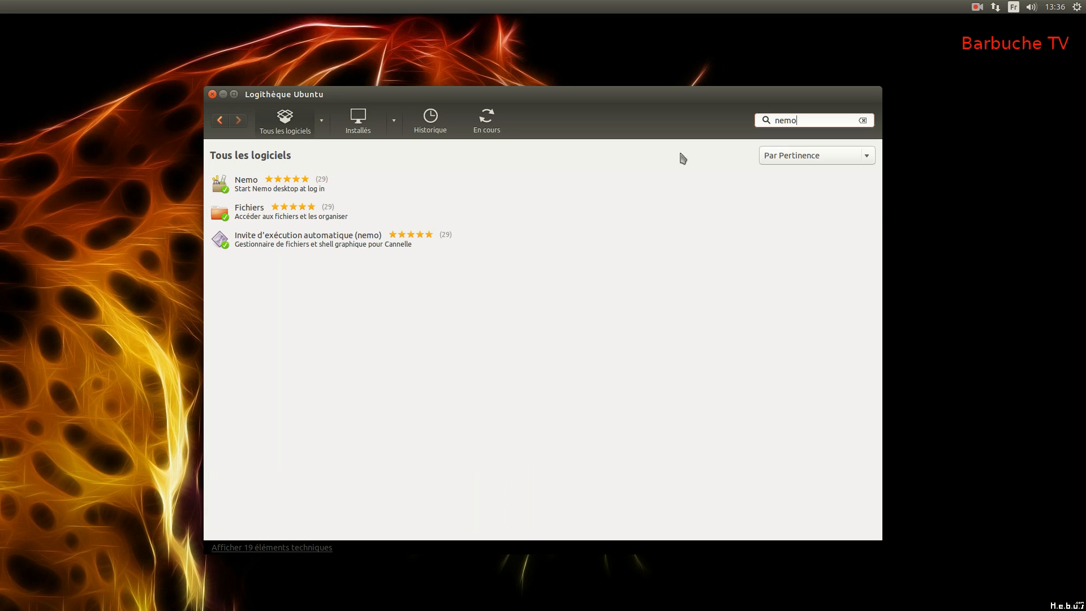
left_click(246, 193)
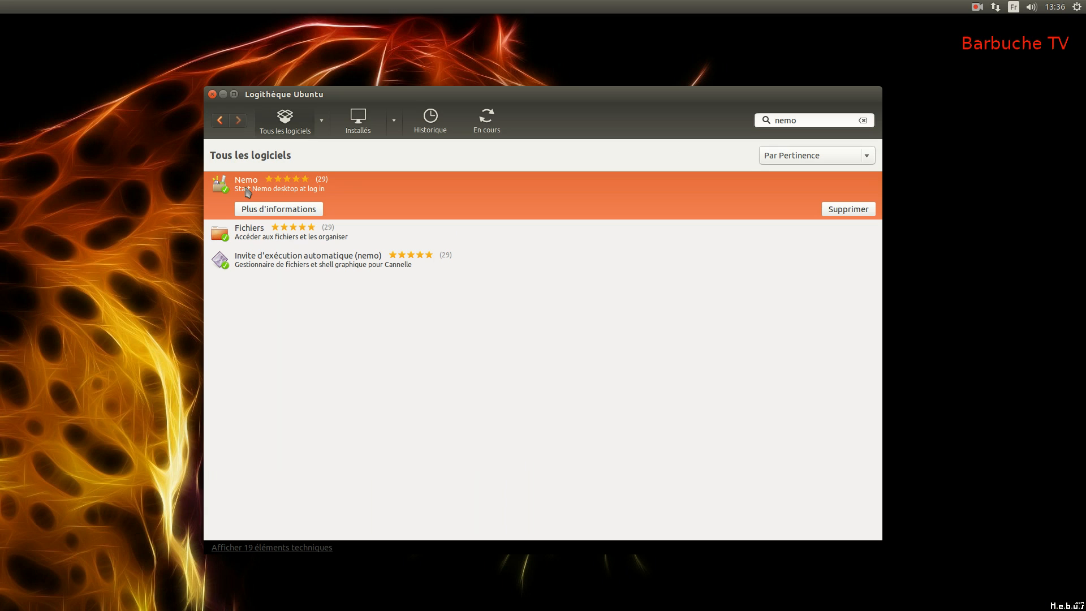
left_click(264, 211)
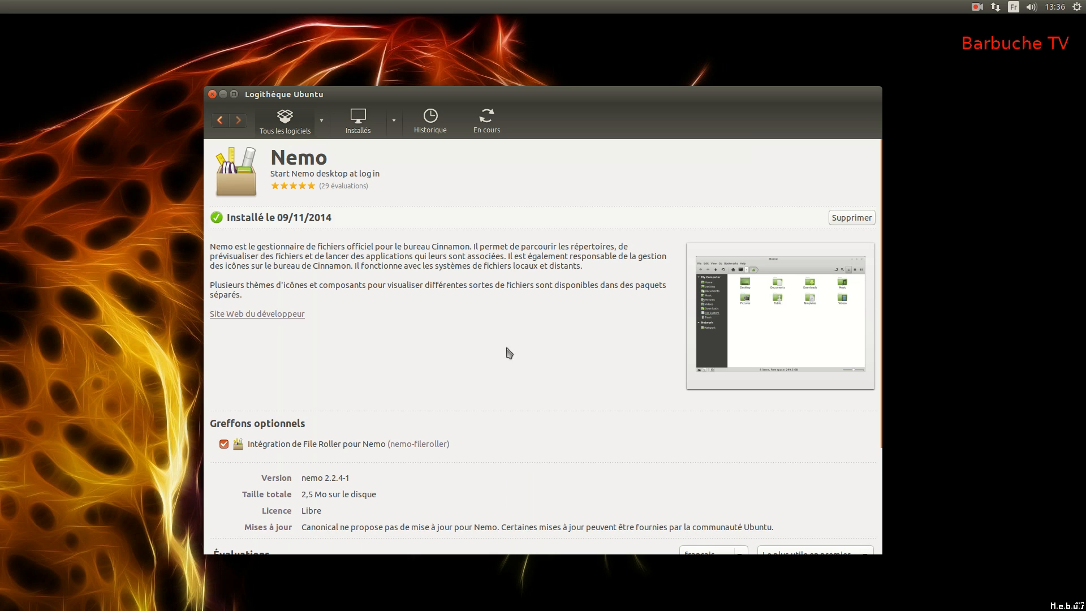
- View the enlarged screenshot of Nemo, dismiss it and close the Logithèque Ubuntu window
left_click(806, 312)
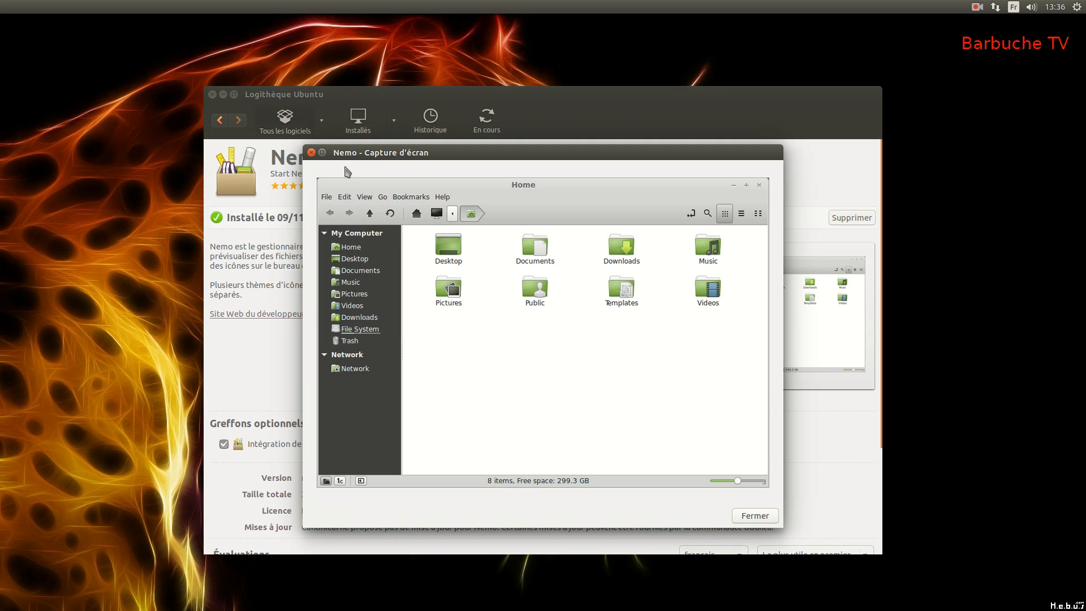
left_click(311, 152)
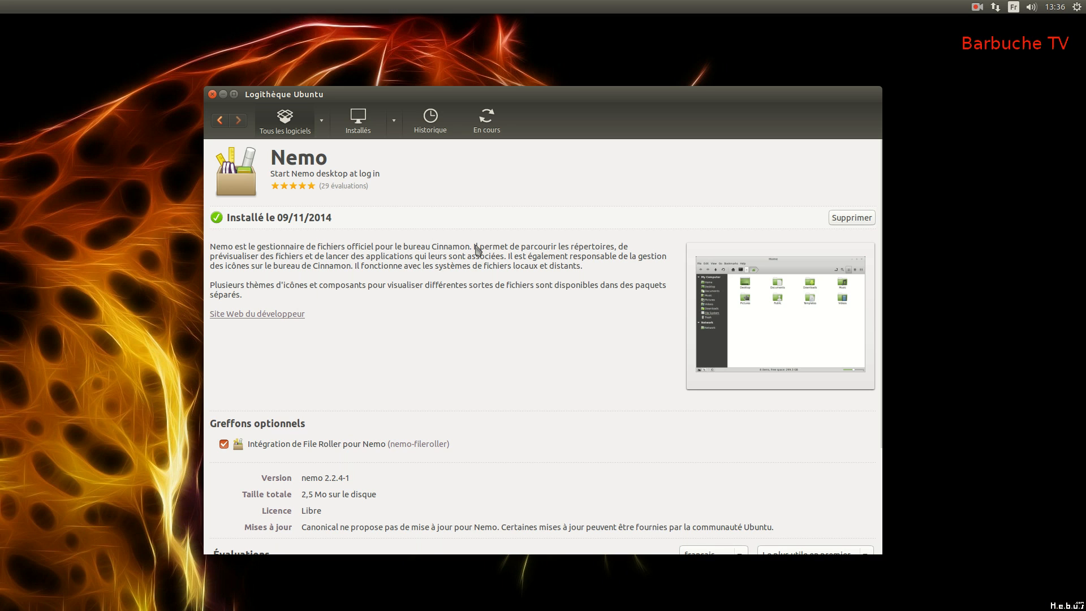
left_click(212, 94)
- Switch to Chromium, search the web for "gnome look" and open the GNOME-Look.org site
mouse_move(5, 242)
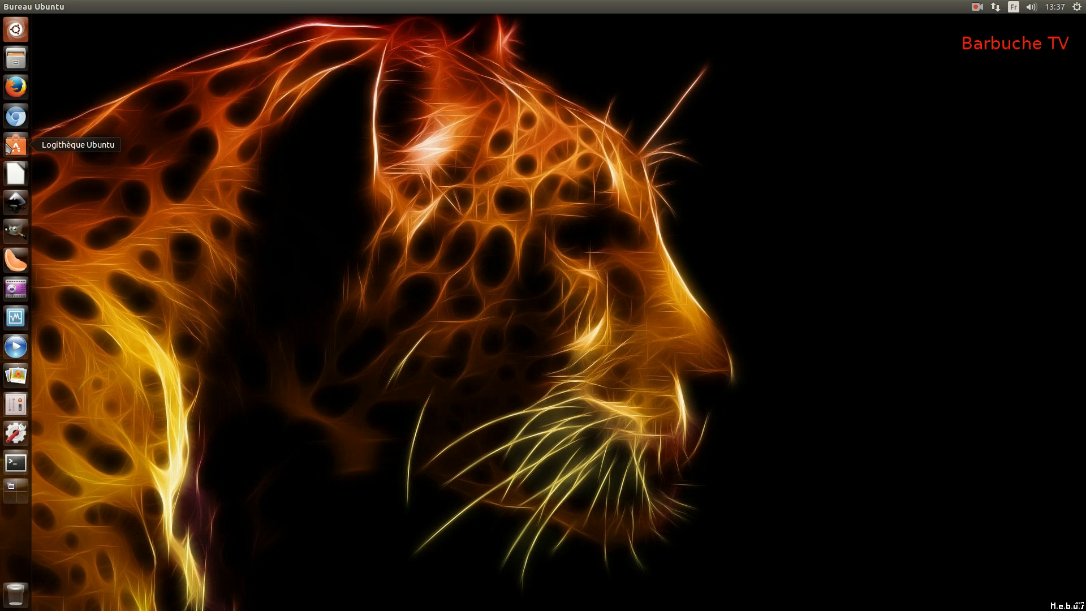
left_click(16, 118)
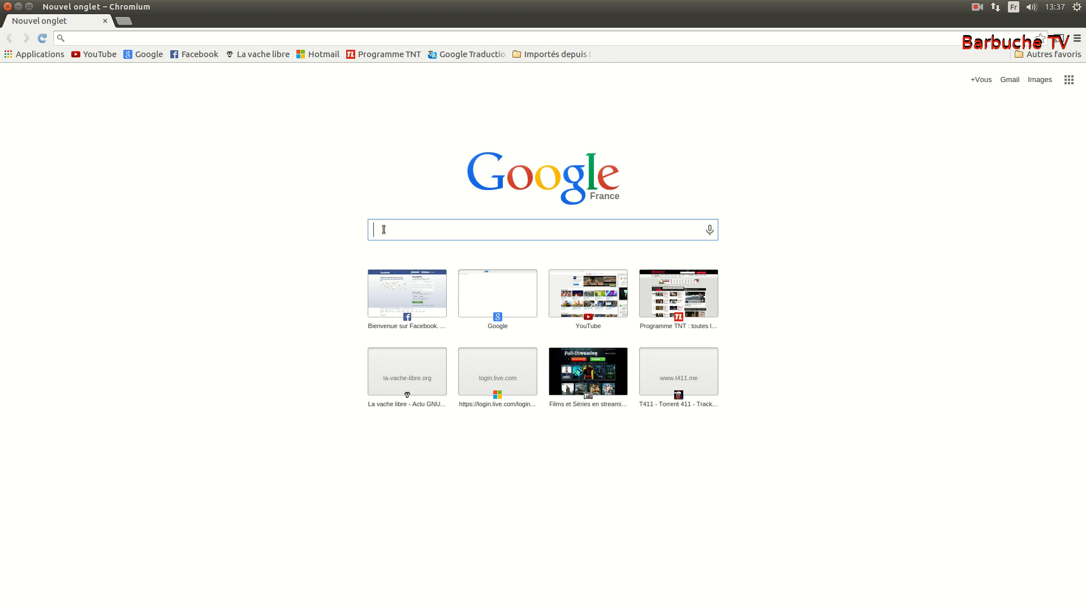
type("gn")
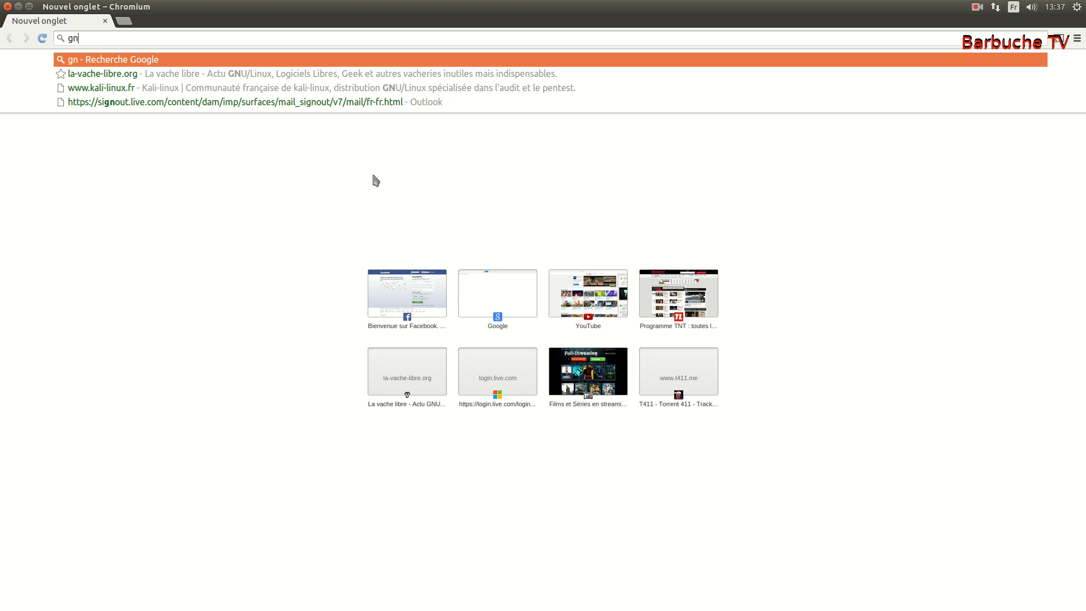
type("ome look")
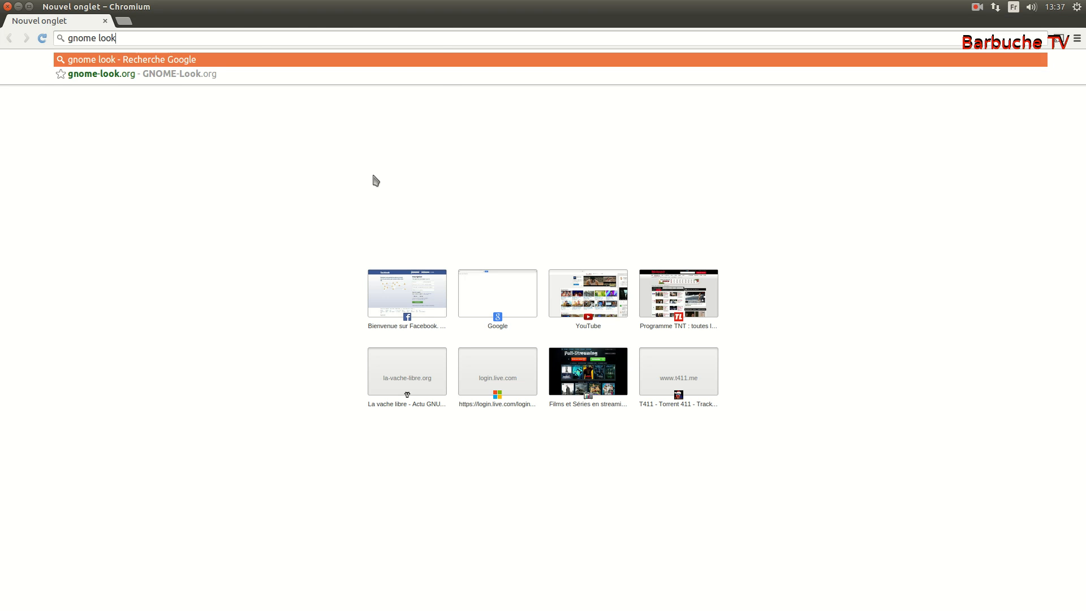
key("Return")
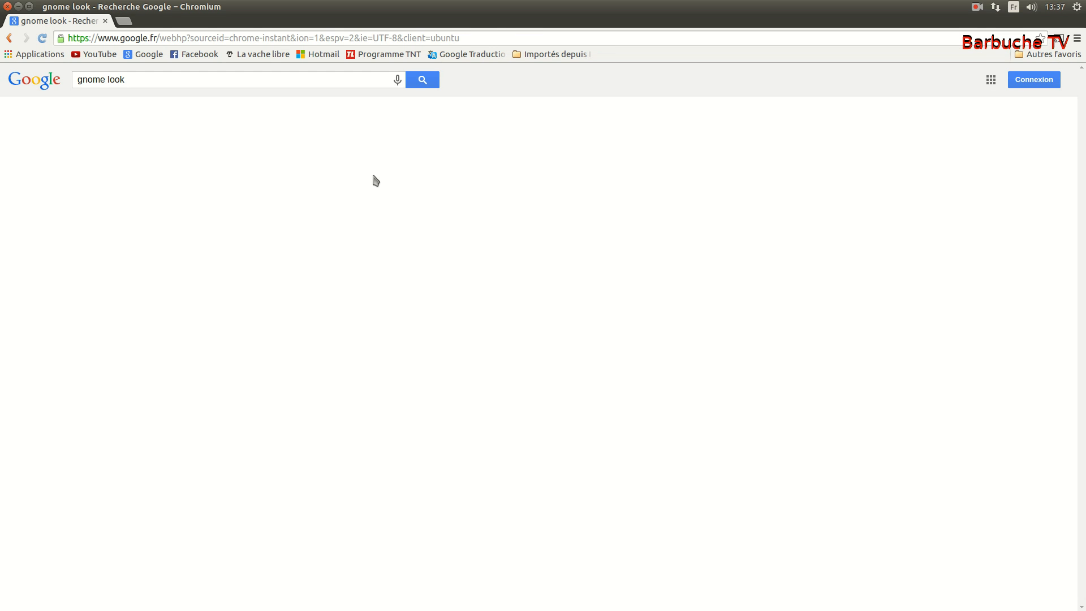
left_click(130, 165)
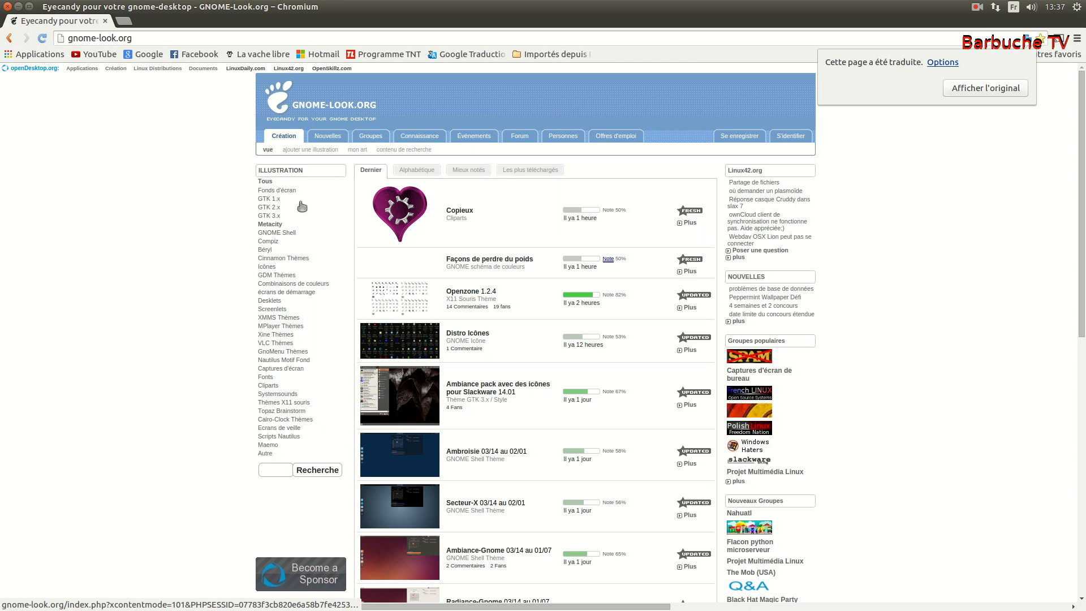
- Browse to the Icon Themes category under Icons and open the Ultra-Flat-Icons 1.2.6 page
left_click(266, 266)
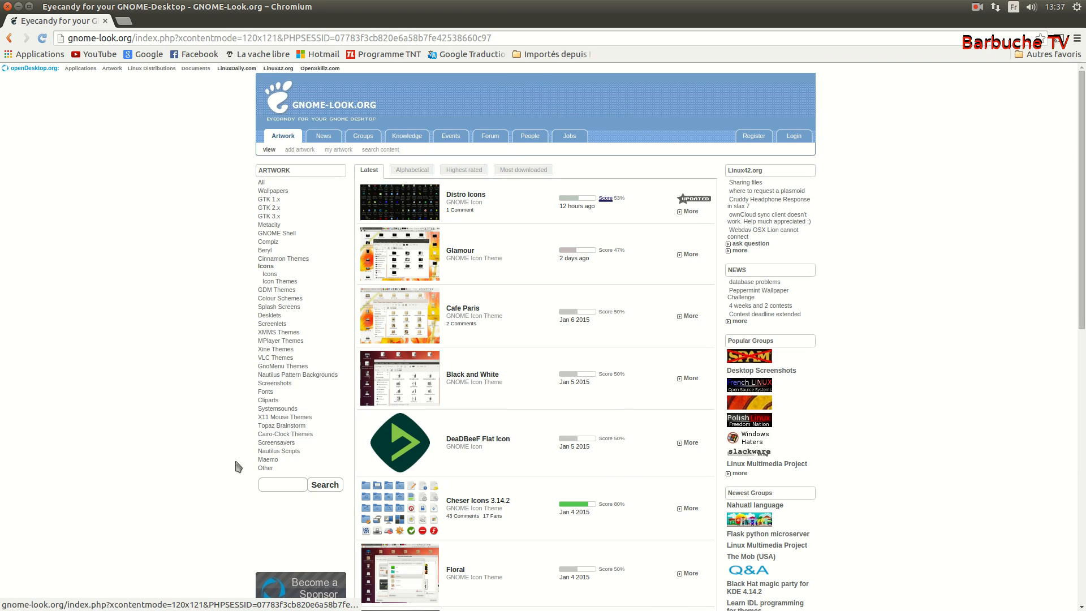
left_click(281, 282)
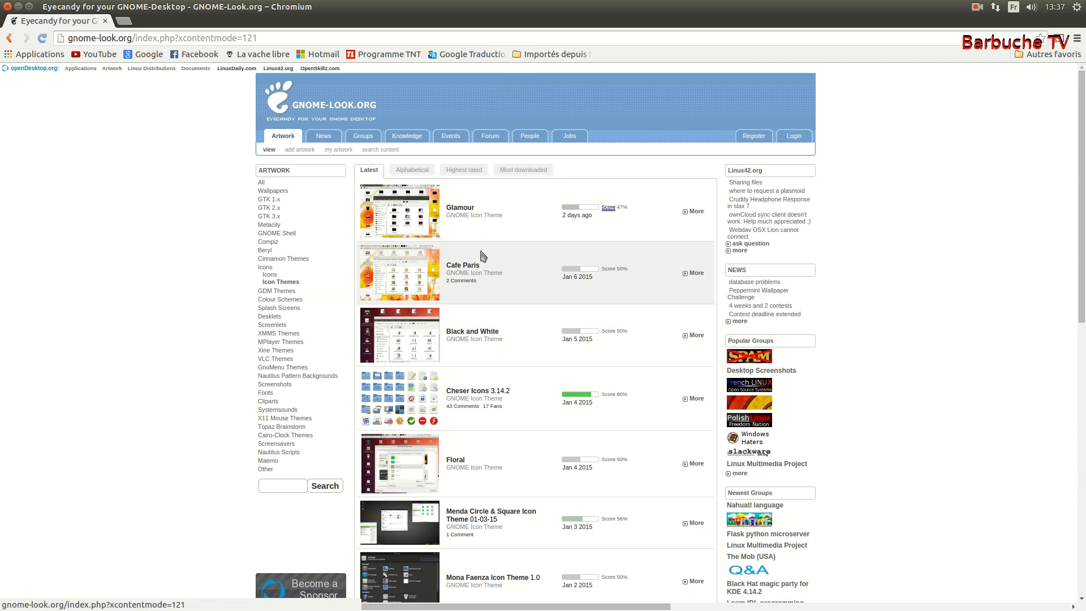
scroll(472, 271, "down", 5)
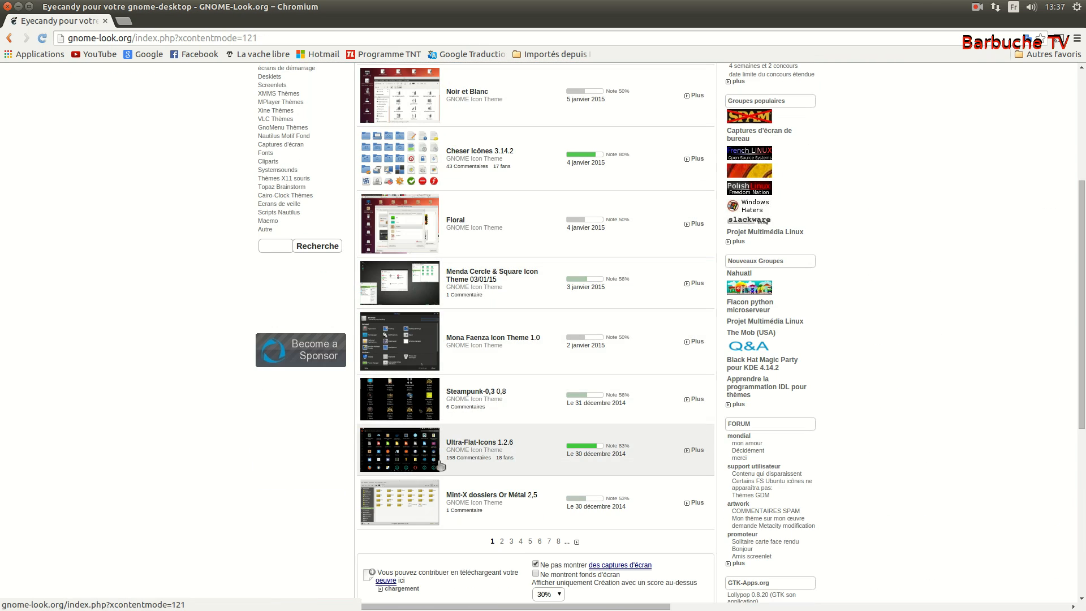
left_click(464, 444)
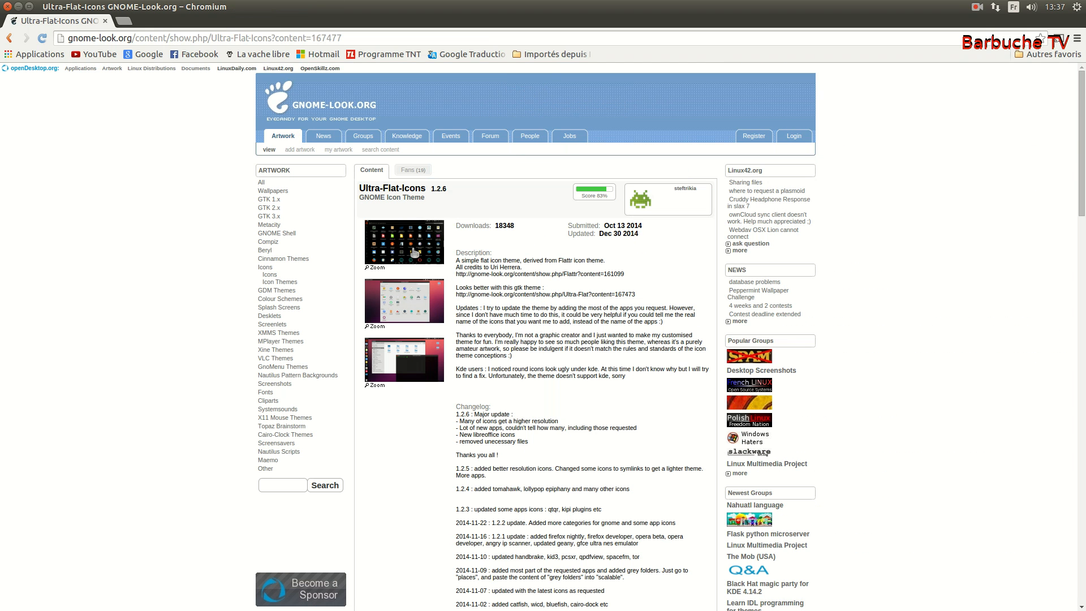
- View the enlarged preview images of Ultra-Flat-Icons and return to the Icon Themes listing
left_click(414, 252)
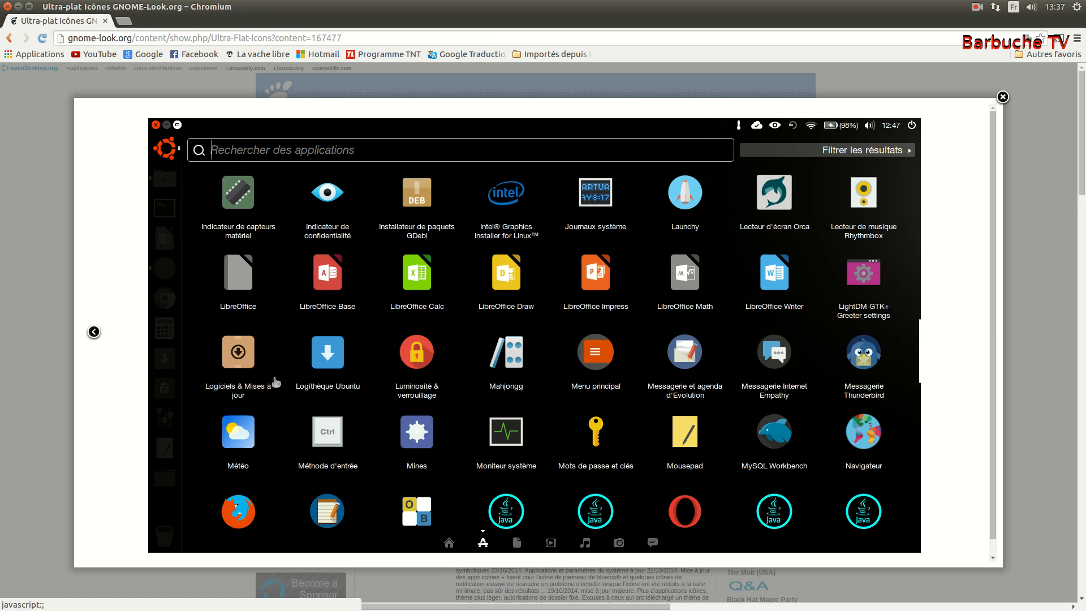
left_click(157, 129)
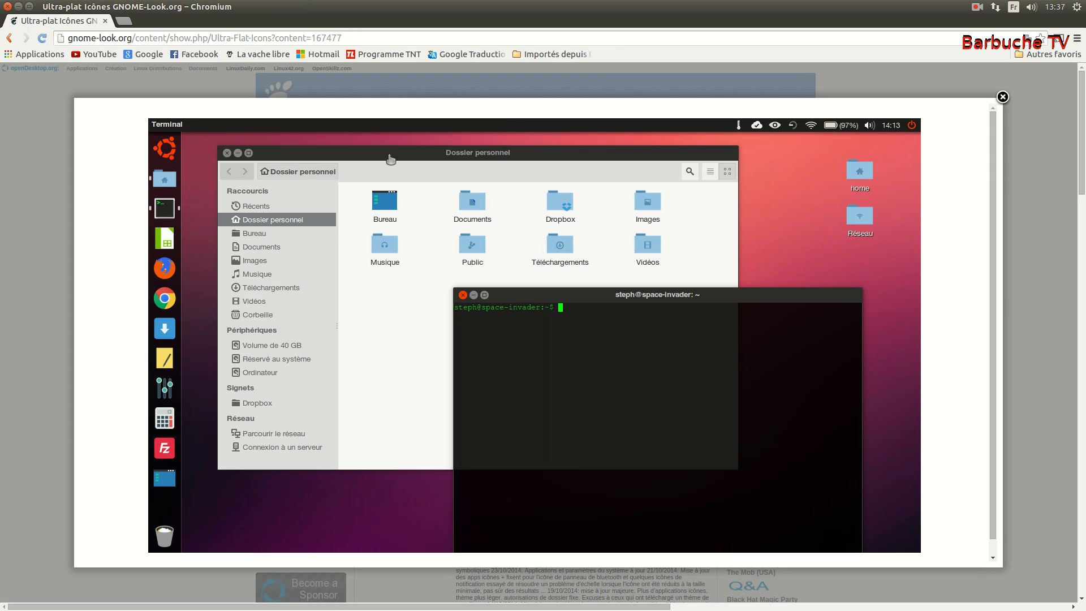
left_click(1002, 97)
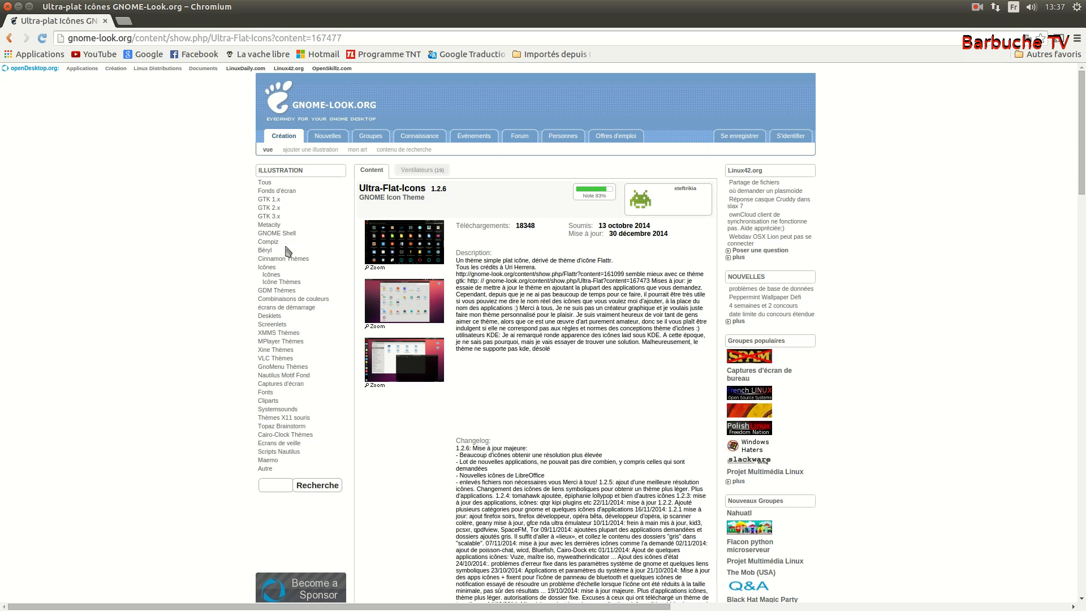
left_click(273, 283)
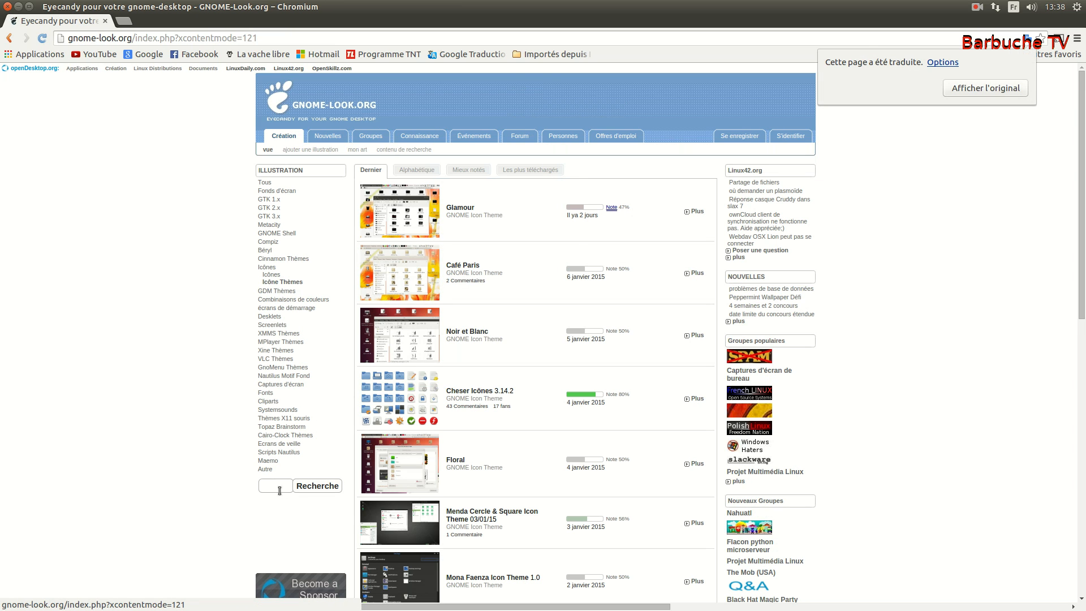
- Open the site's content search form and examine the available licence and minimum requirement options
left_click(314, 486)
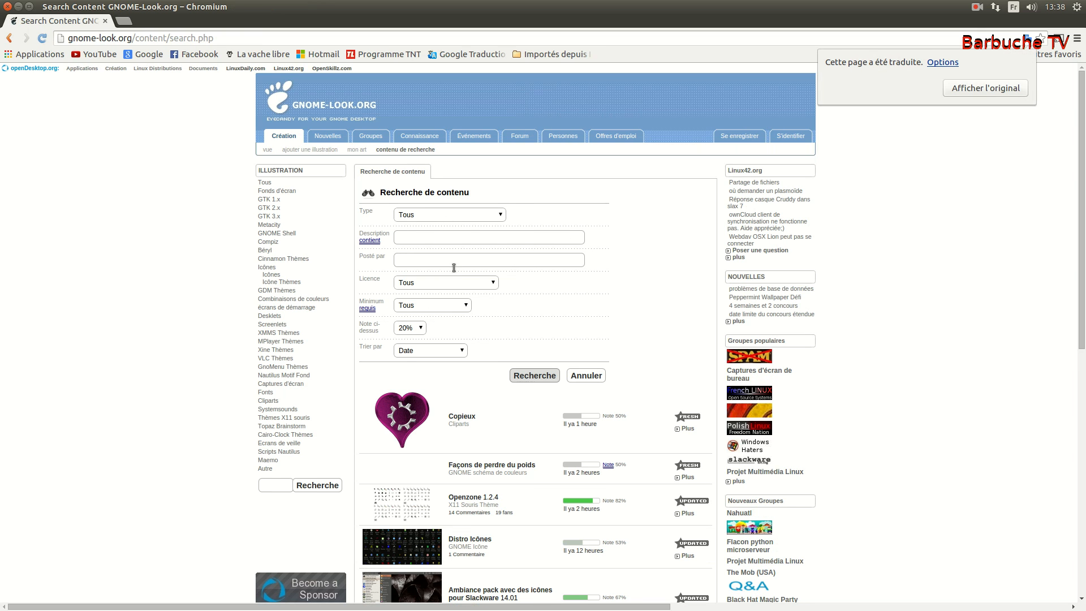
left_click(436, 283)
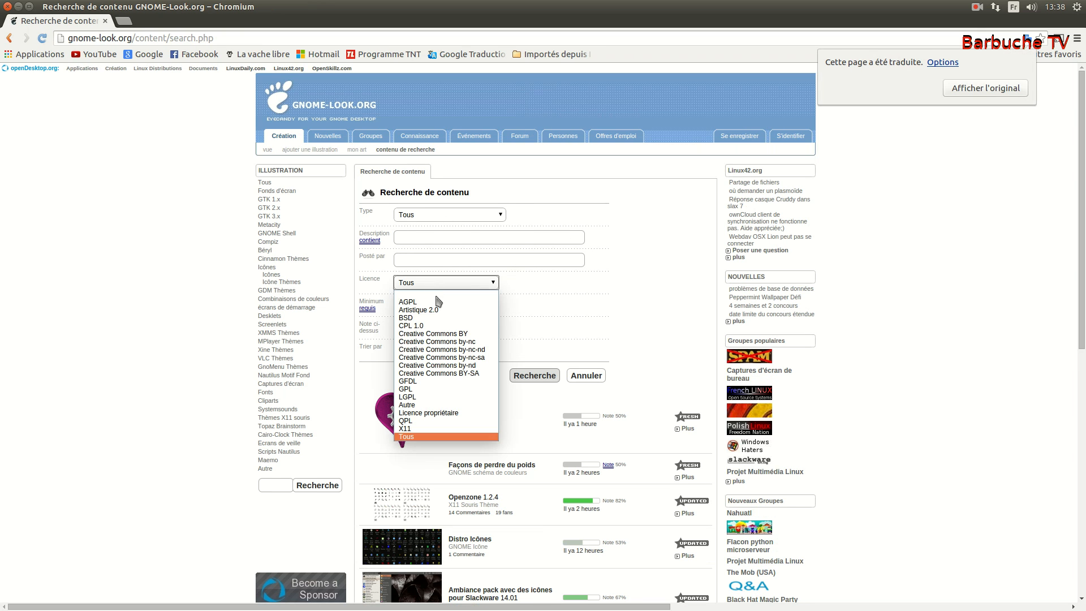
left_click(580, 317)
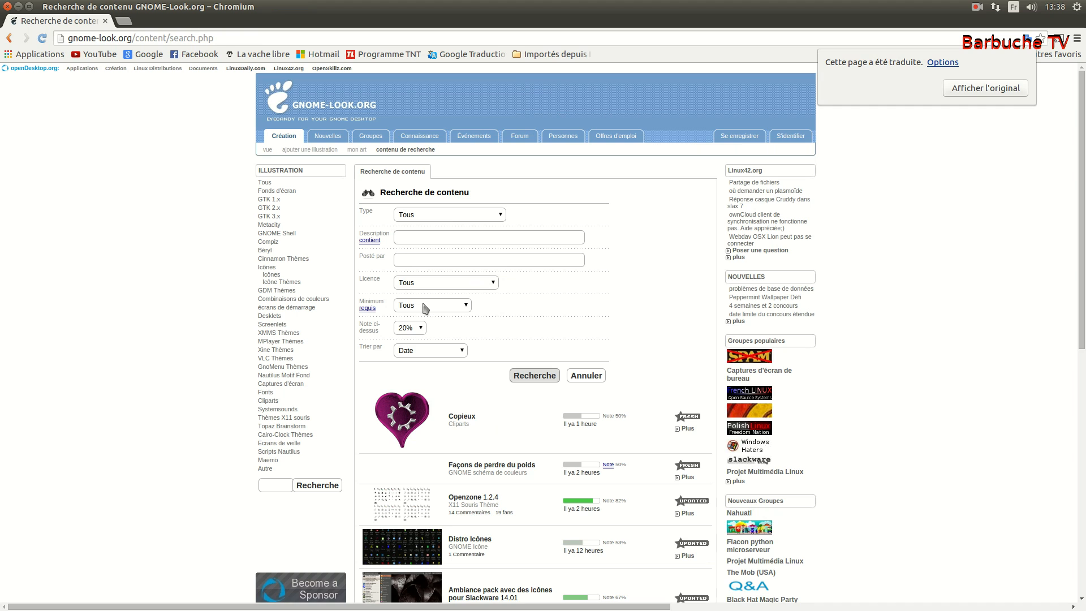
left_click(457, 280)
left_click(600, 345)
left_click(434, 307)
scroll(445, 368, "down", 5)
scroll(442, 364, "up", 5)
left_click(620, 324)
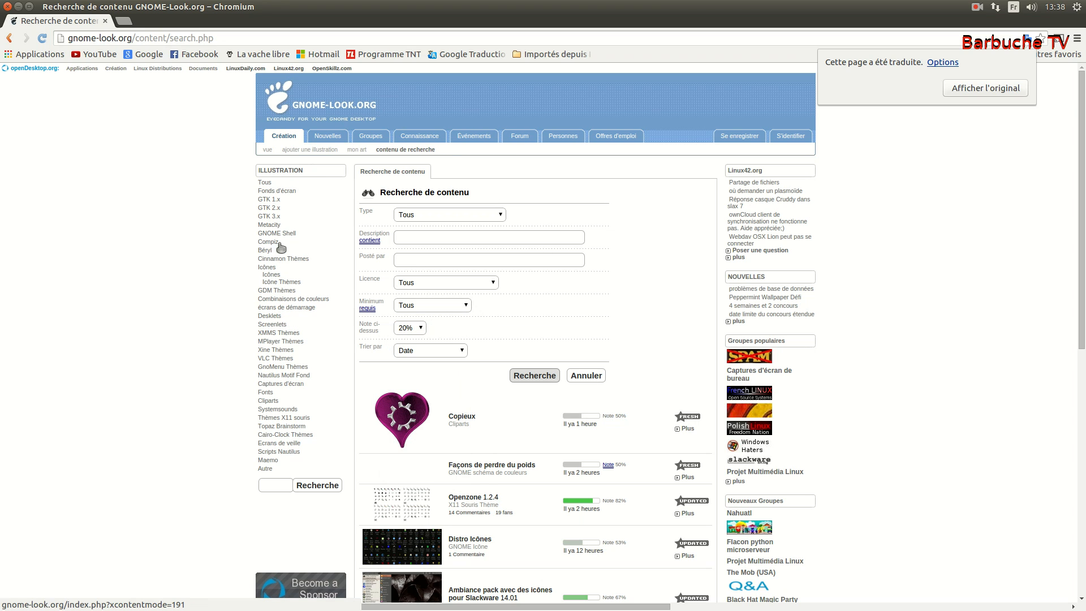
- Browse the list of latest themes in the Icon Themes category and close the browser
left_click(283, 283)
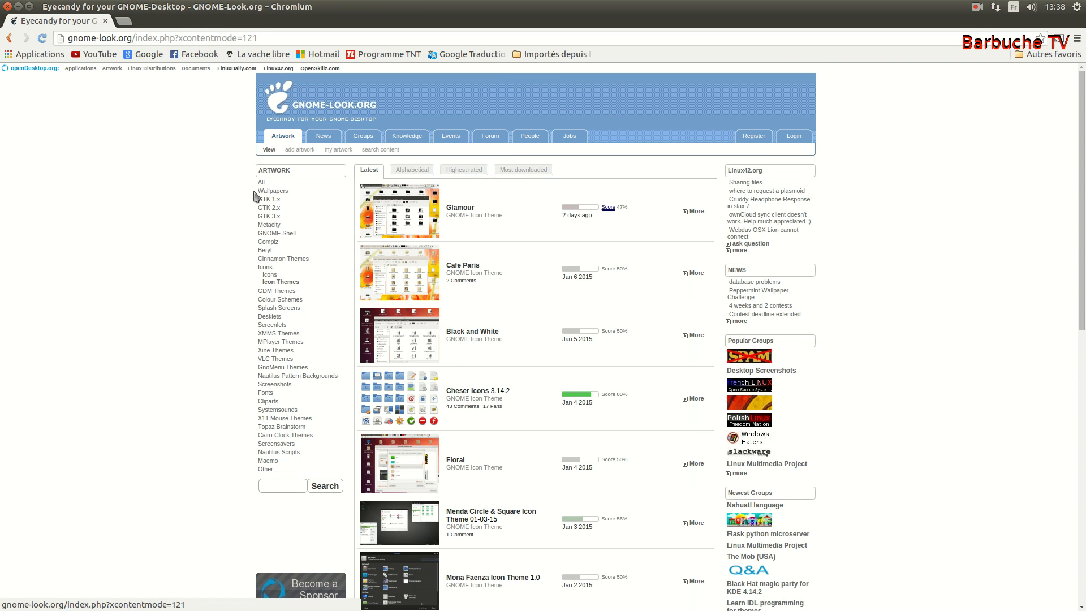
scroll(447, 396, "down", 4)
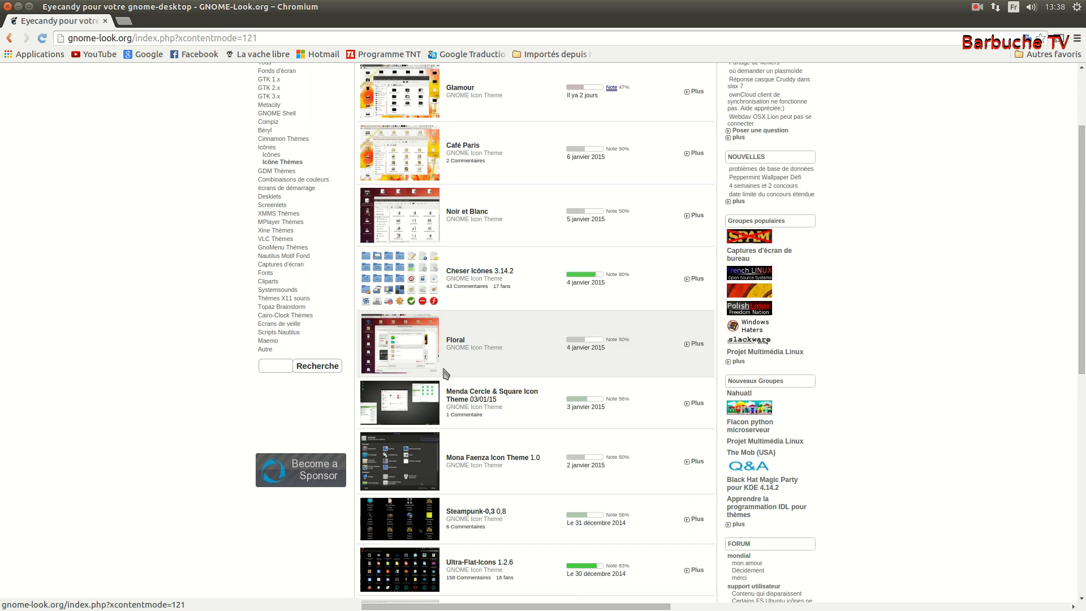
scroll(445, 373, "down", 6)
scroll(266, 164, "up", 8)
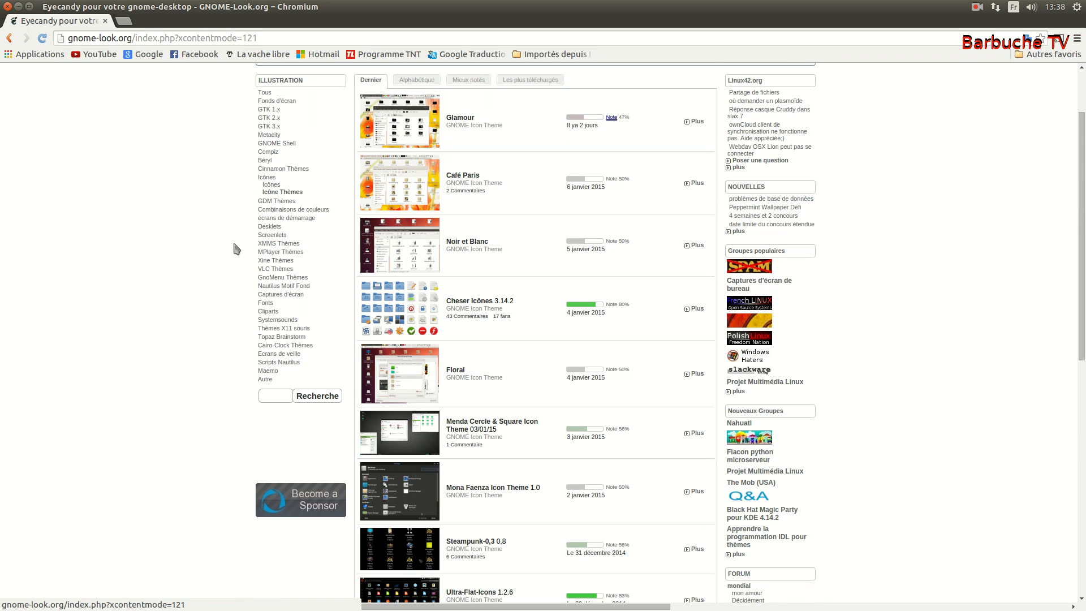
left_click(7, 7)
- Switch to the file manager, centre its window, view the contents of the Téléchargements folder and minimize the window
mouse_move(5, 120)
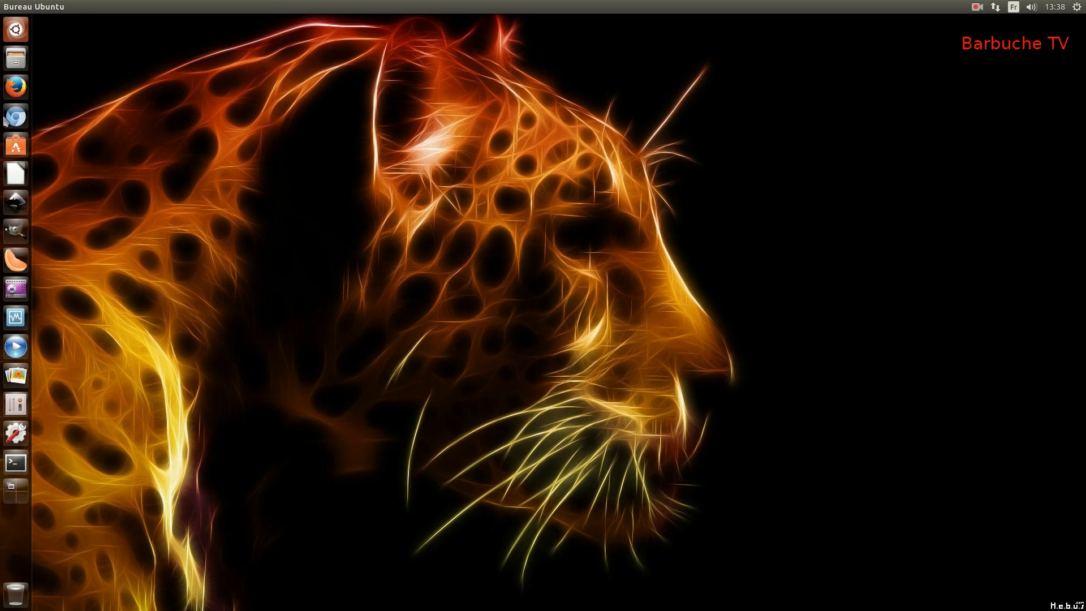
left_click(14, 59)
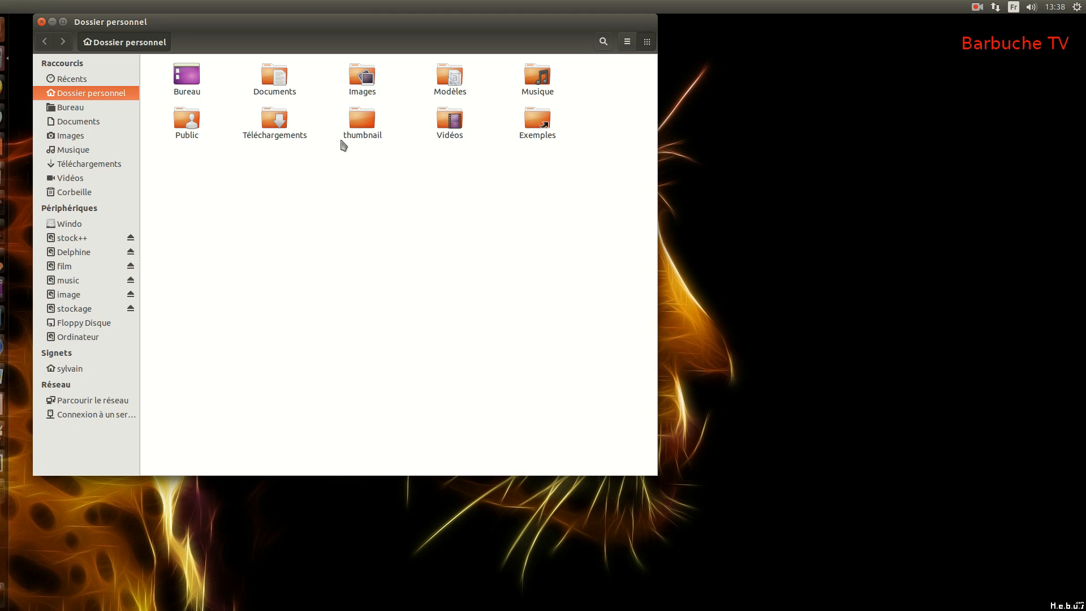
left_click_drag(299, 29, 424, 88)
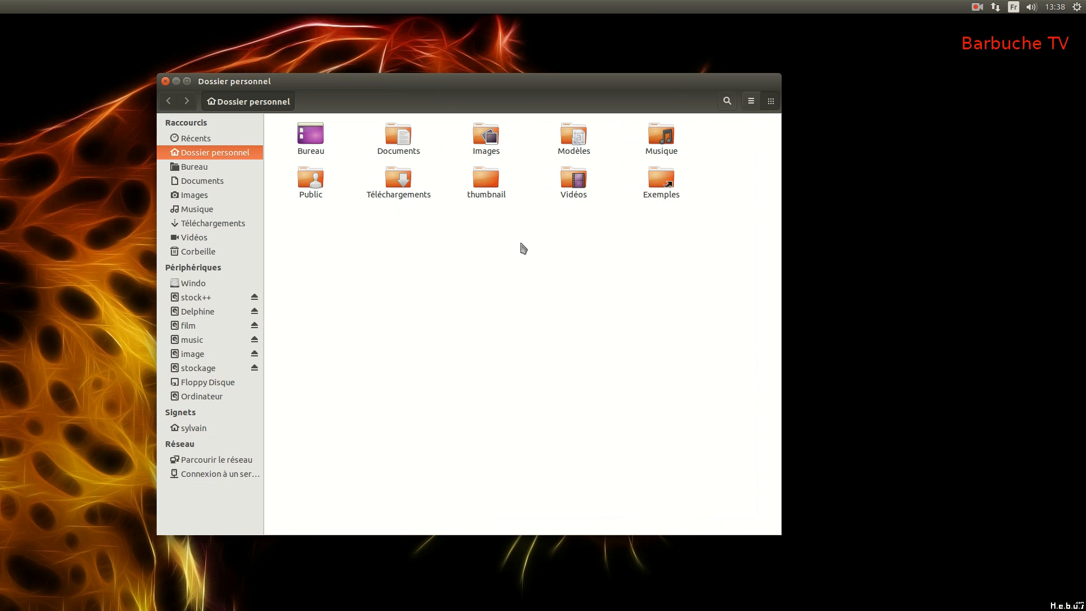
double_click(400, 180)
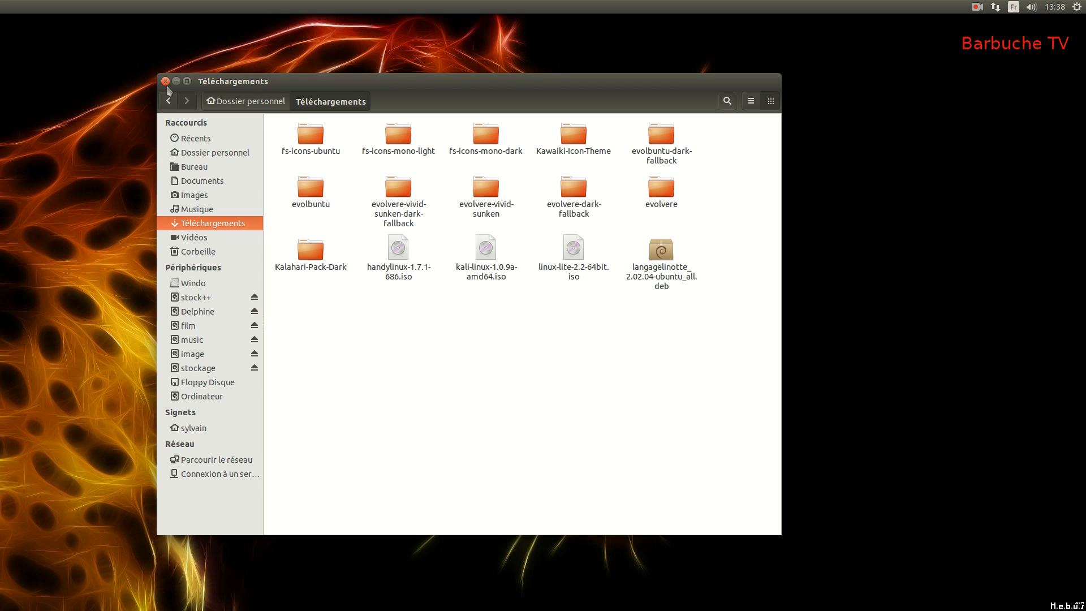
left_click(176, 80)
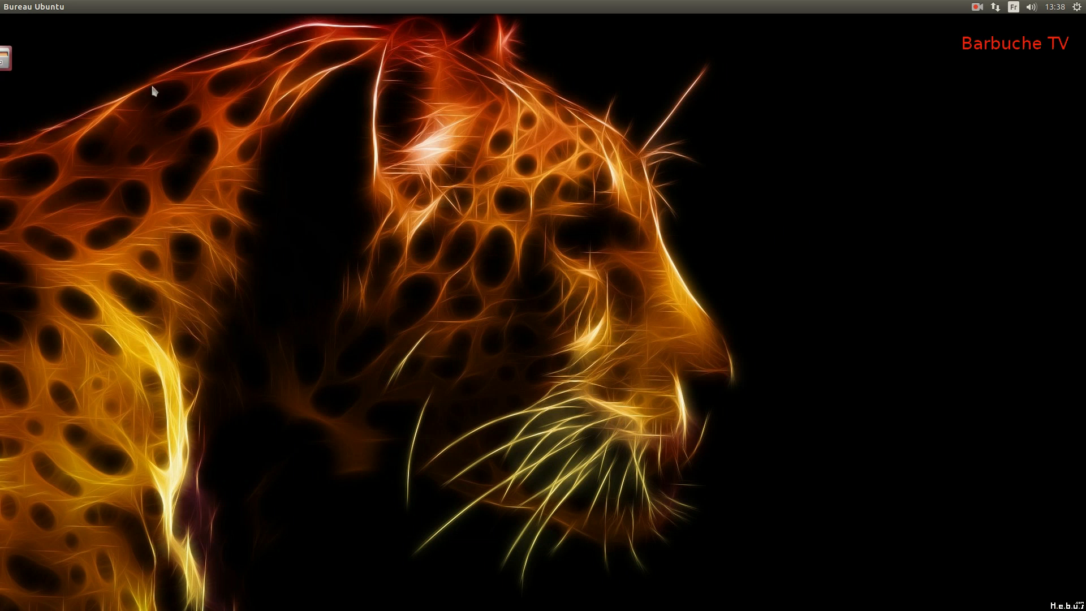
- Bring back the minimized file manager window and close it
mouse_move(2, 109)
left_click(15, 58)
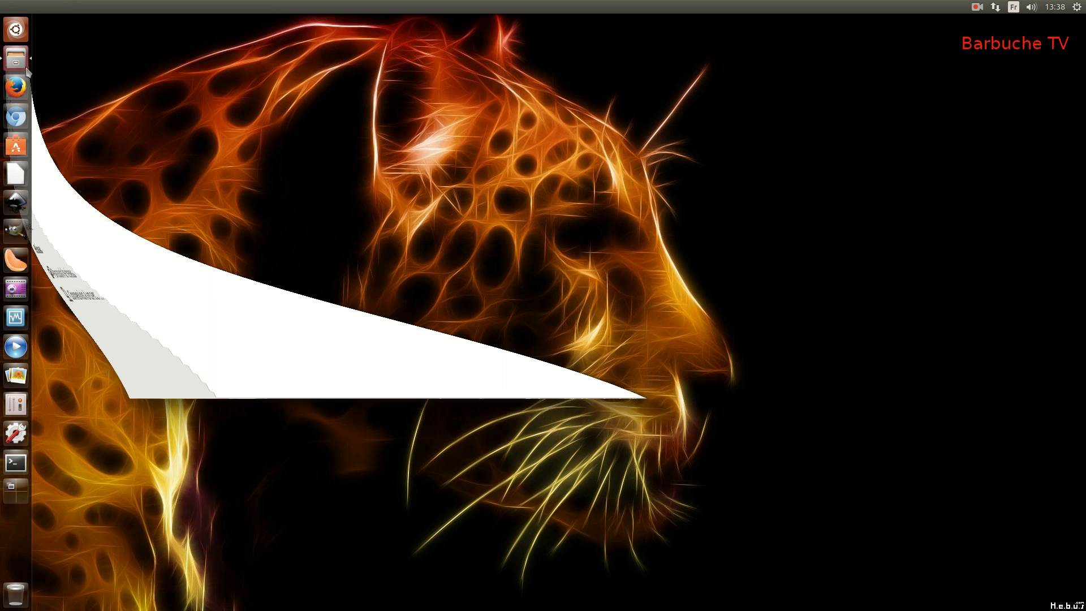
left_click(170, 85)
mouse_move(3, 277)
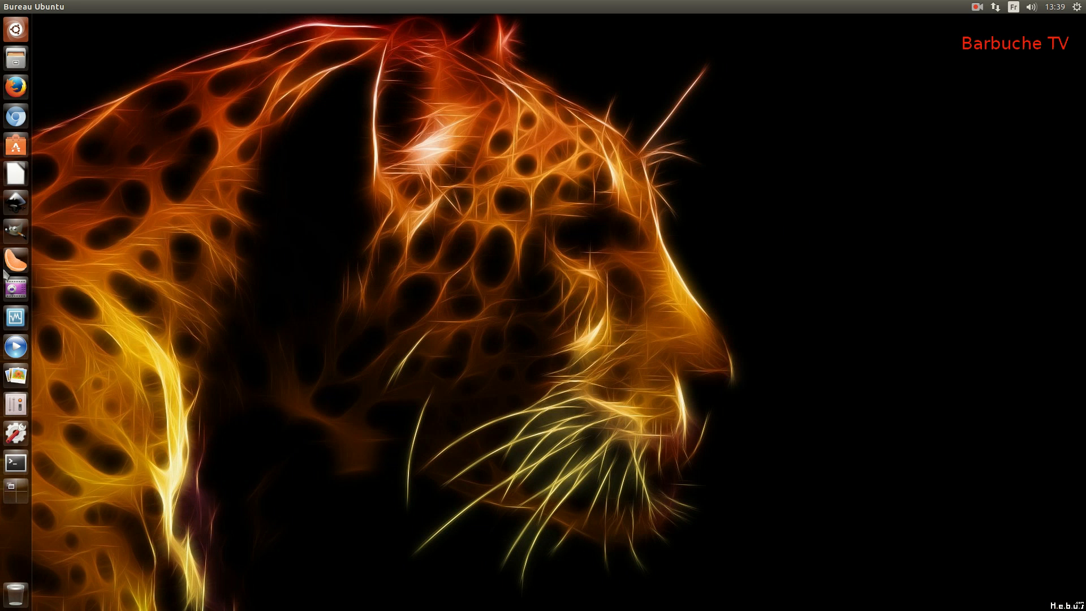
- Search the Dash for "nem" and launch the Fichiers application
left_click(15, 29)
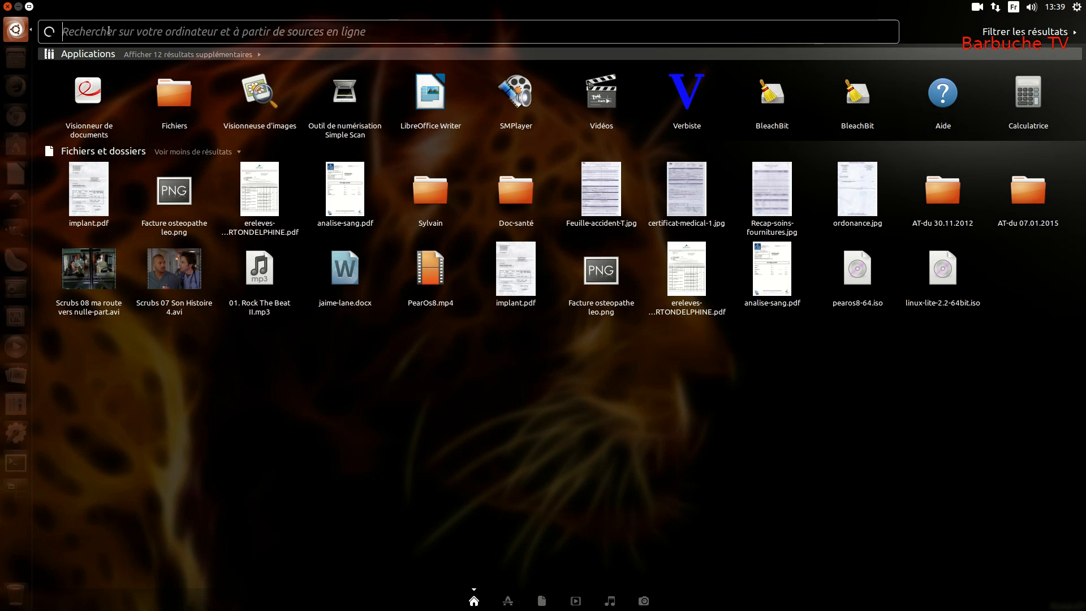
type("nem")
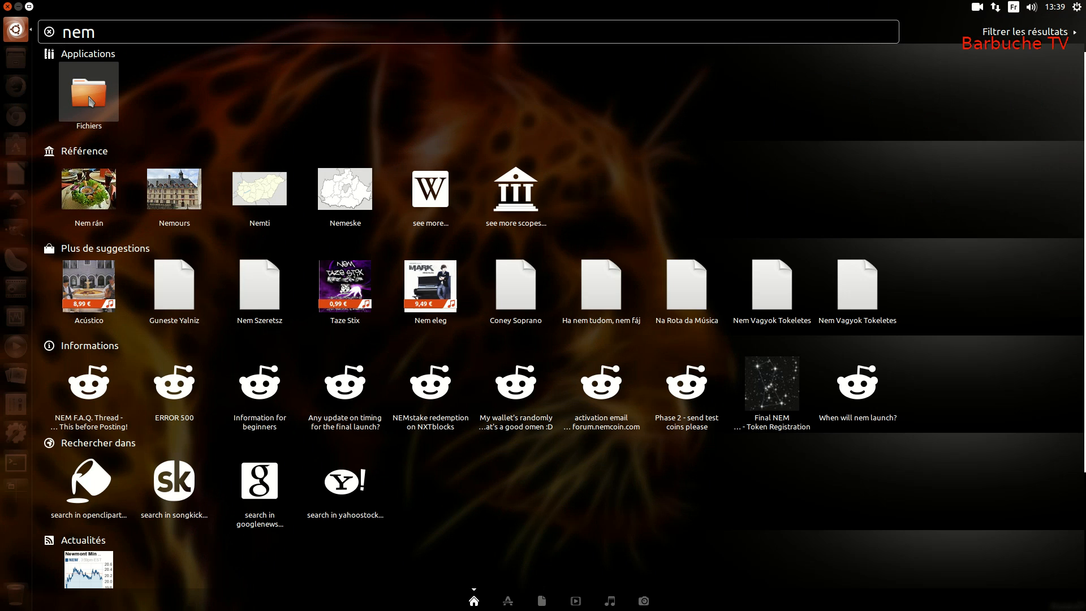
left_click(89, 103)
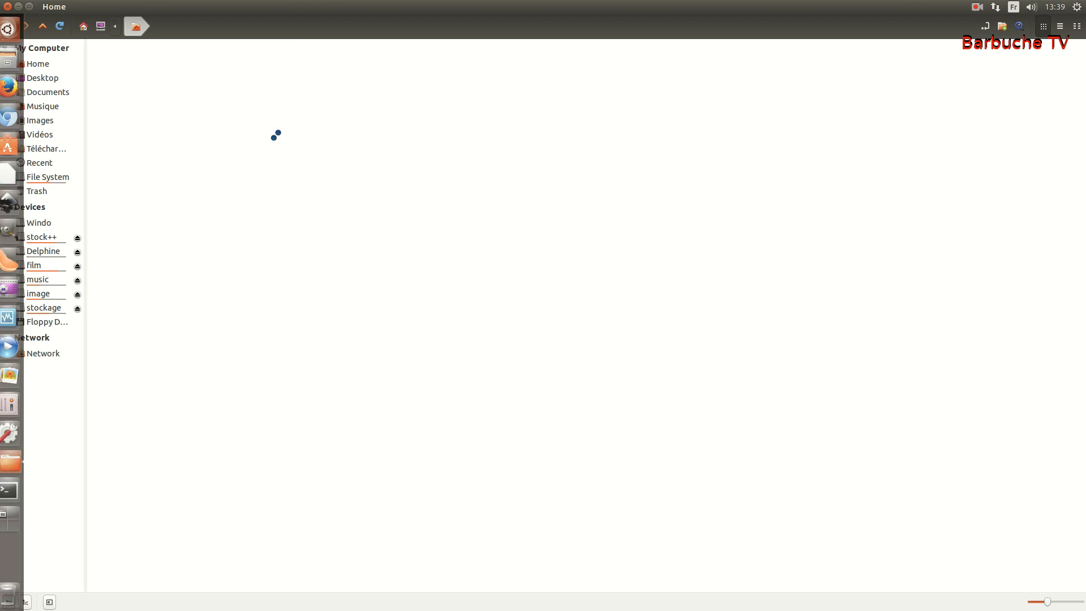
- View the About information for Nemo in the reduced window, close it and maximize the window again
double_click(299, 12)
left_click(321, 98)
left_click(334, 128)
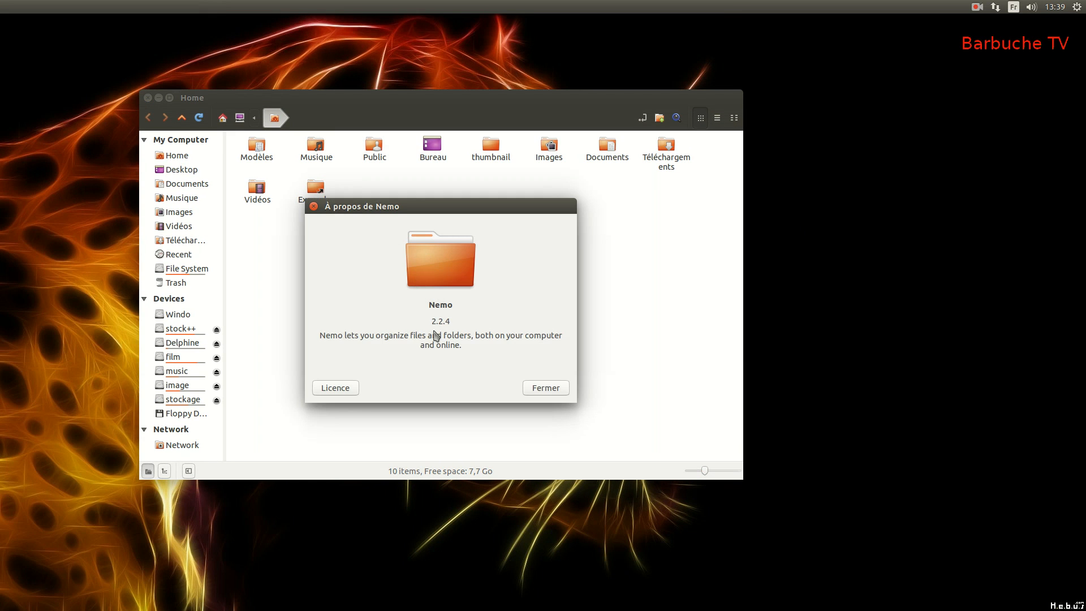
left_click(546, 389)
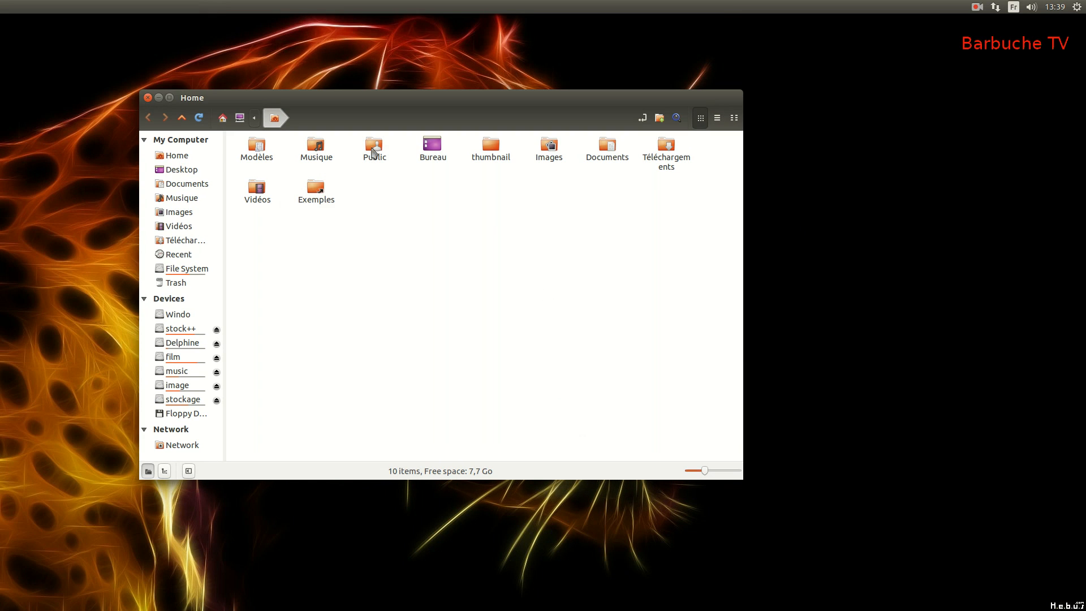
double_click(412, 102)
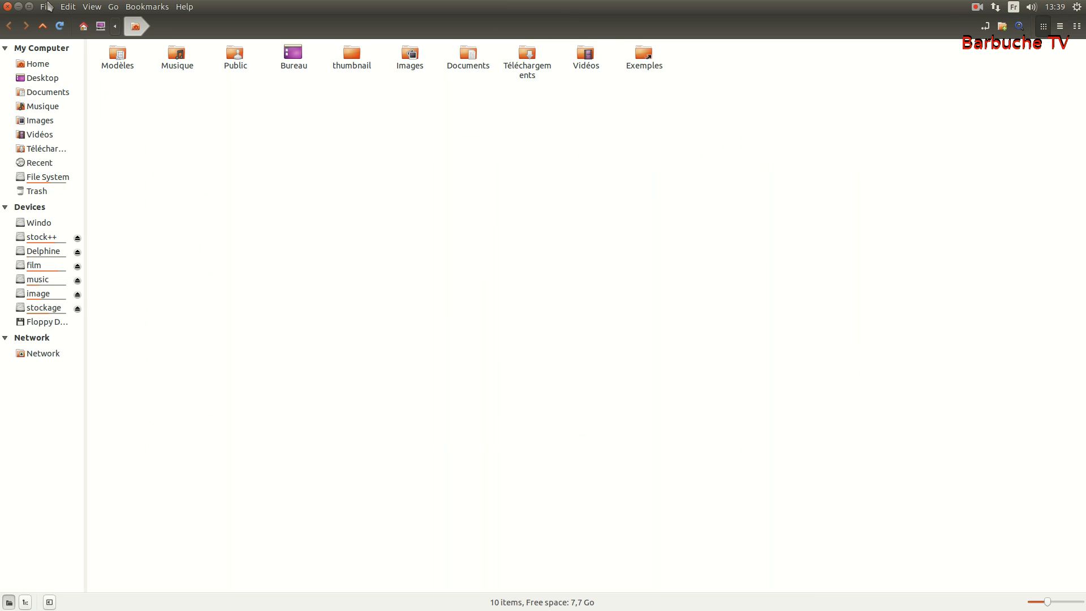
- Look through the commands in Nemo's Edit menu and dismiss it
left_click(62, 7)
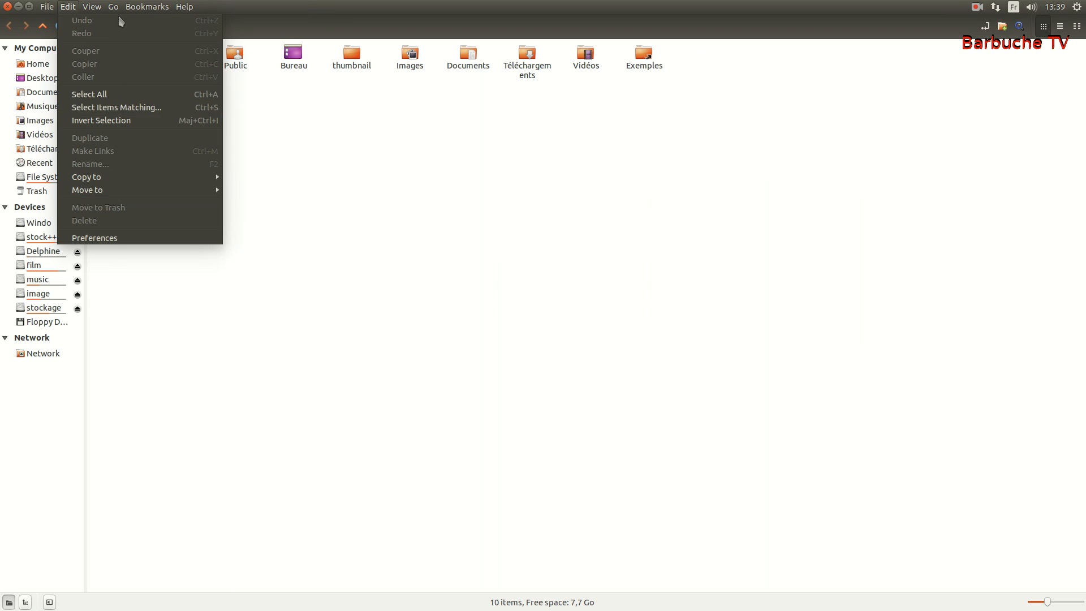
mouse_move(141, 8)
mouse_move(67, 8)
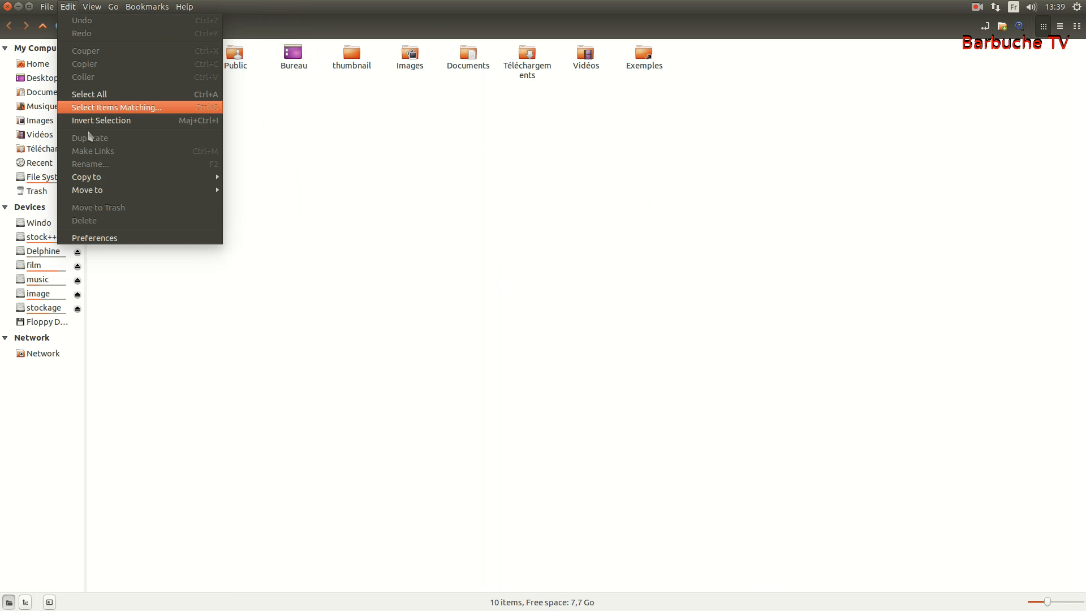
left_click(421, 277)
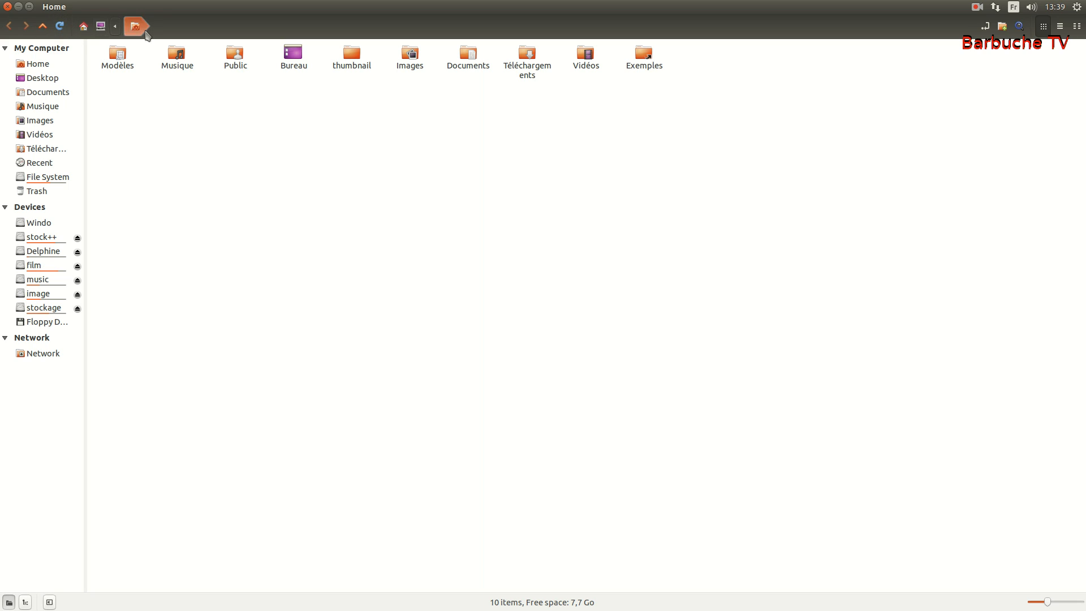
- Switch the location bar to an editable text path and back to the breadcrumb view
left_click(984, 28)
left_click(985, 29)
left_click(985, 28)
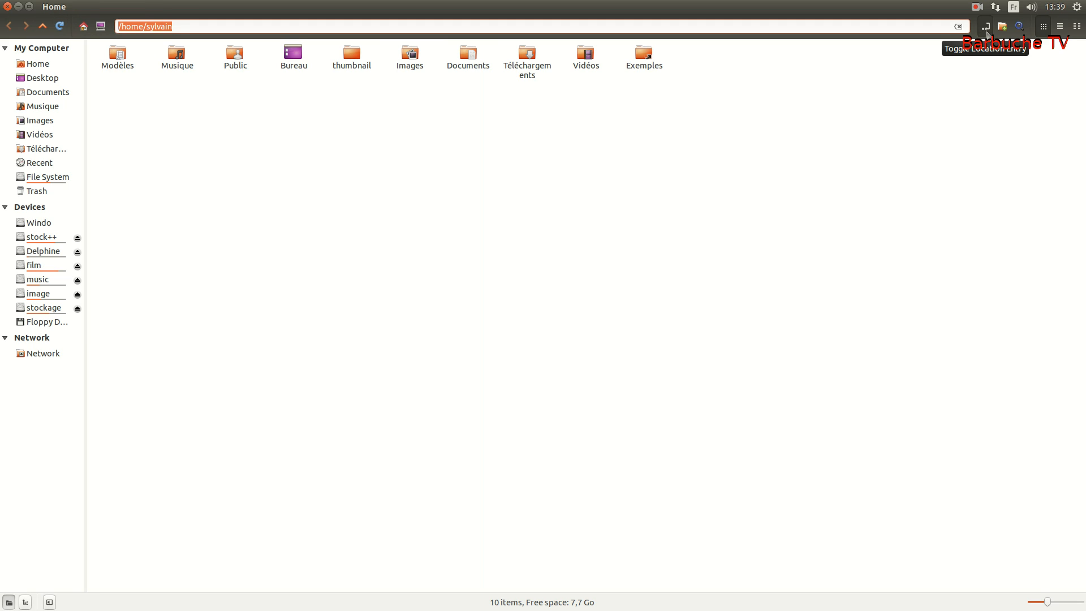
left_click(985, 28)
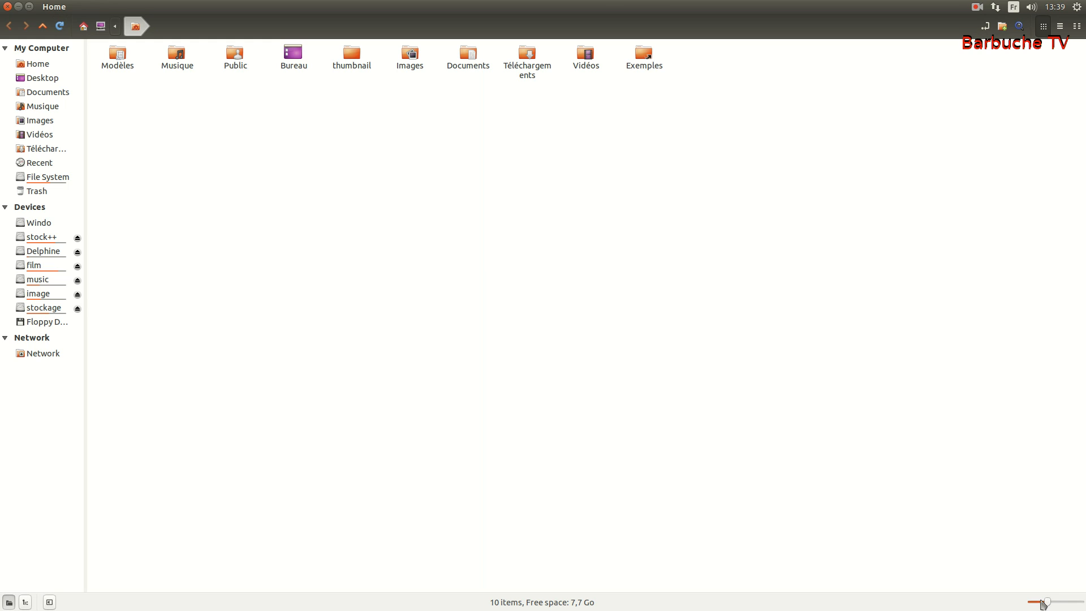
- Try smaller and larger folder icons and the tree sidebar, restoring the original icon size and the places sidebar
scroll(1048, 605, "down", 1)
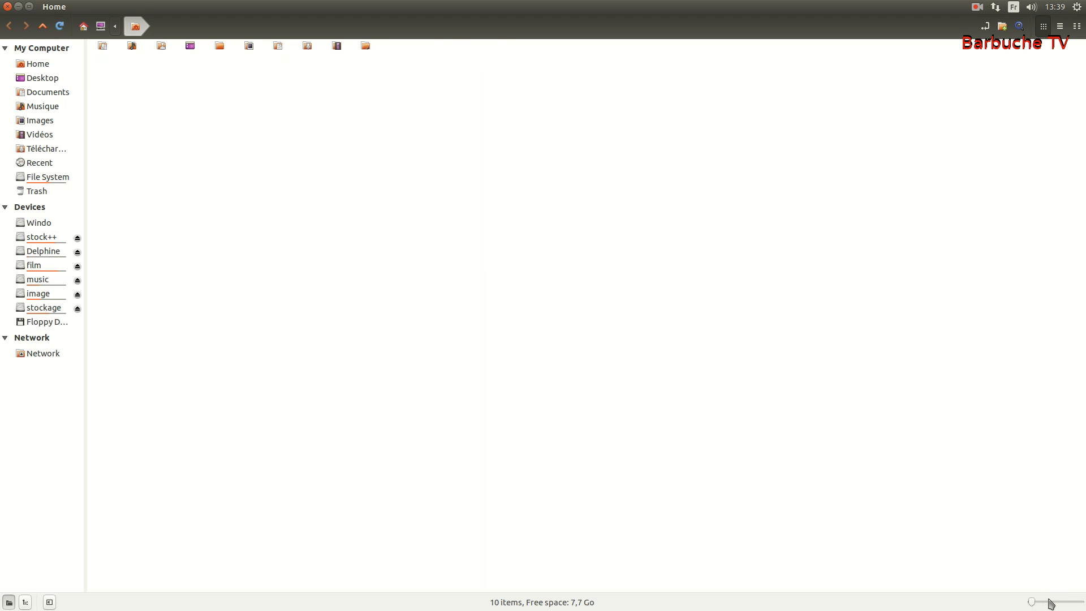
scroll(1050, 602, "up", 1)
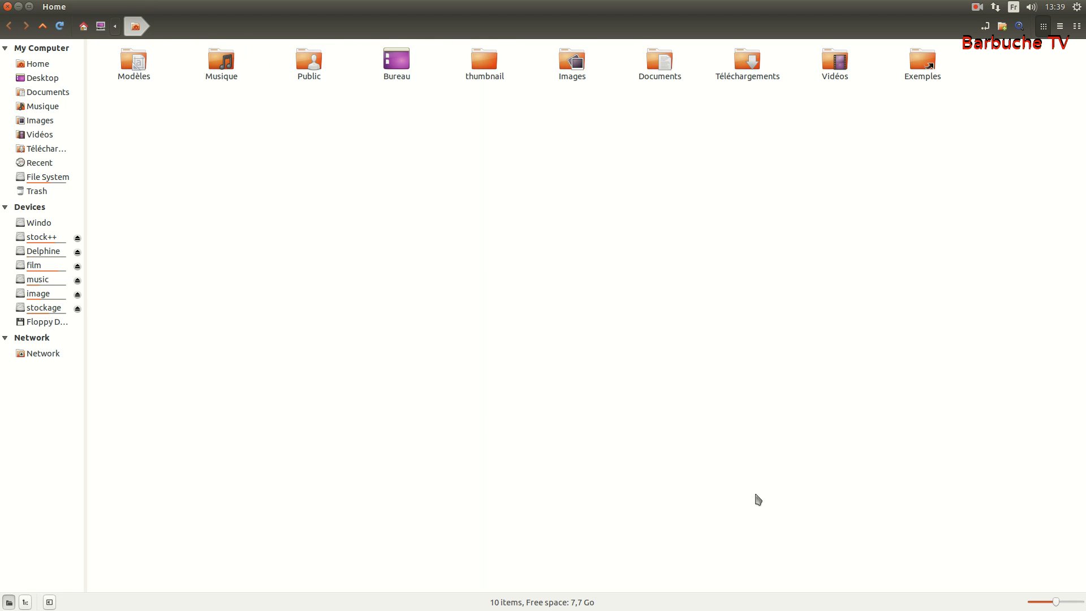
scroll(1059, 599, "down", 1)
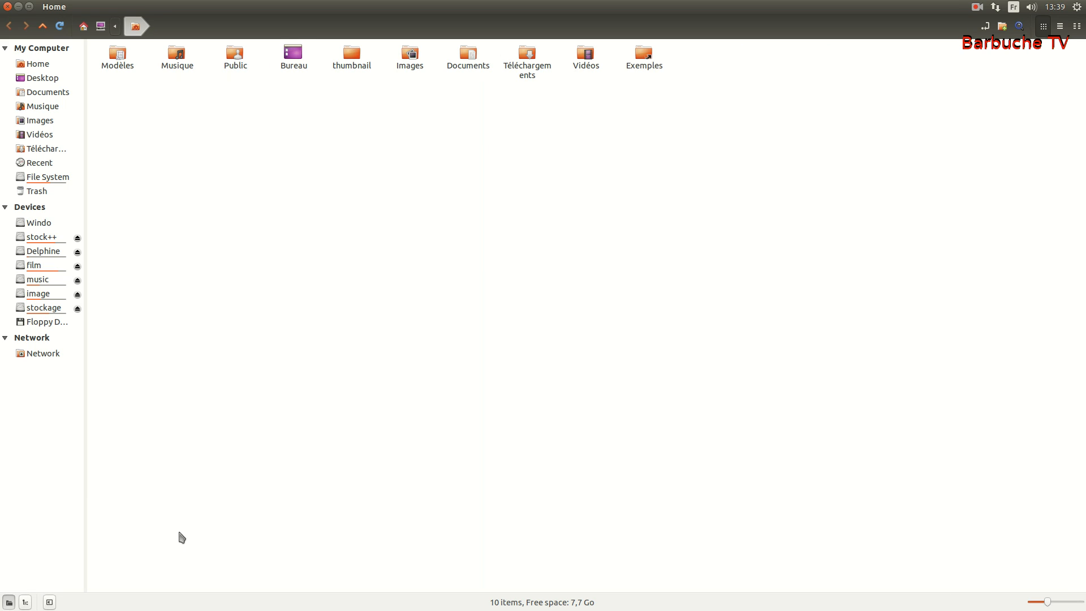
left_click(26, 603)
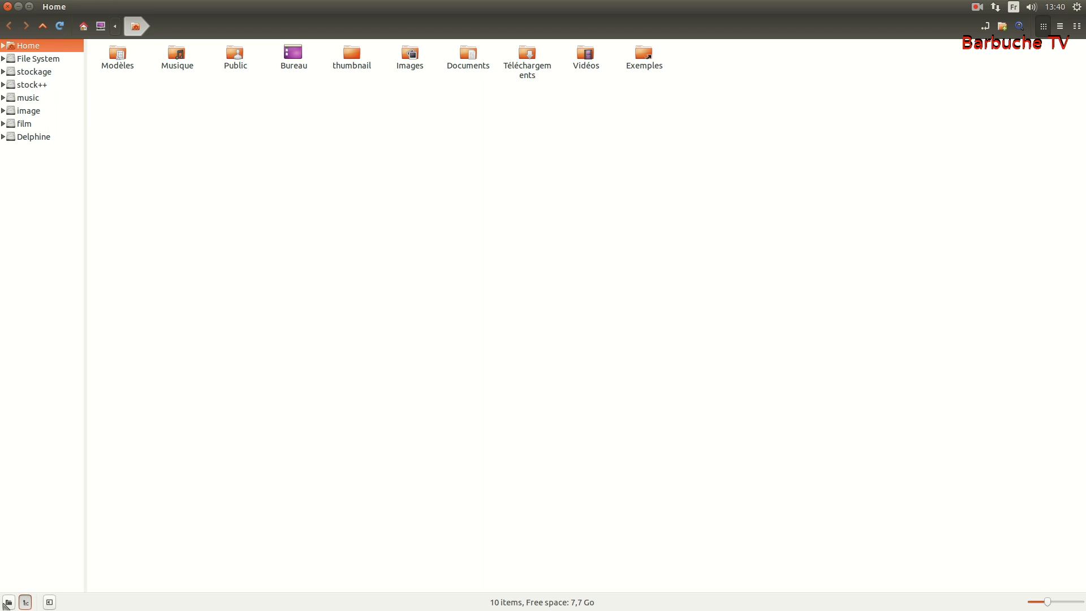
left_click(8, 603)
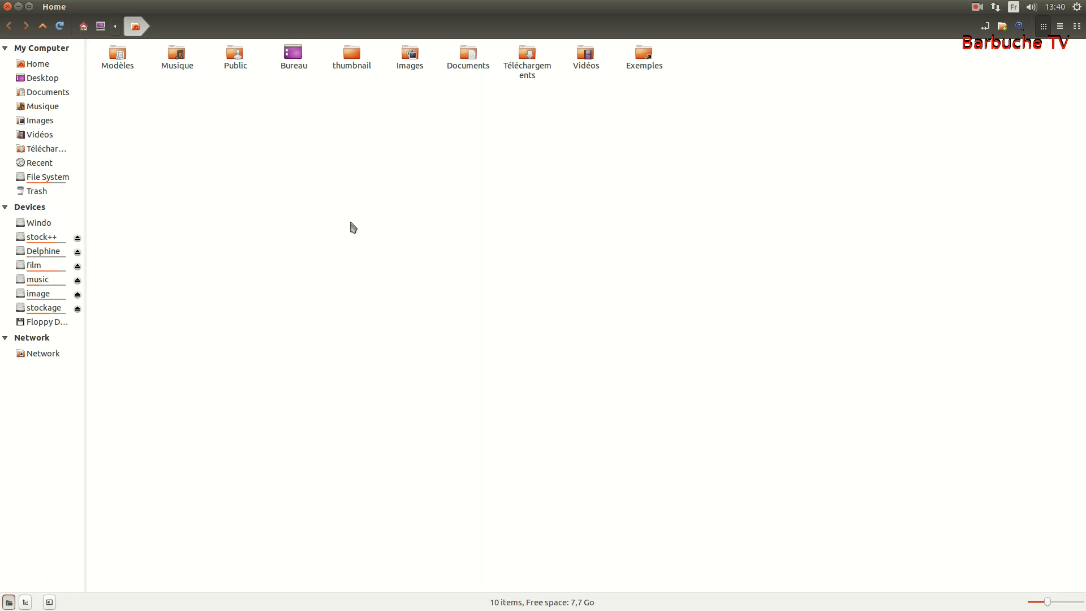
- Split the Nemo window into two panes and display the Musique folder in the first pane
key("F3")
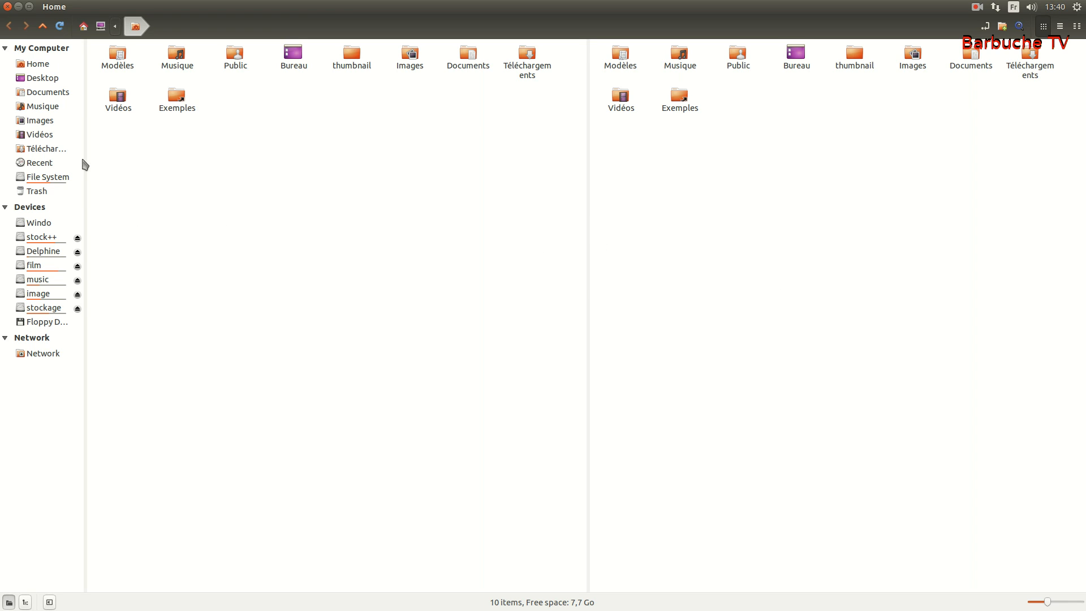
left_click(47, 109)
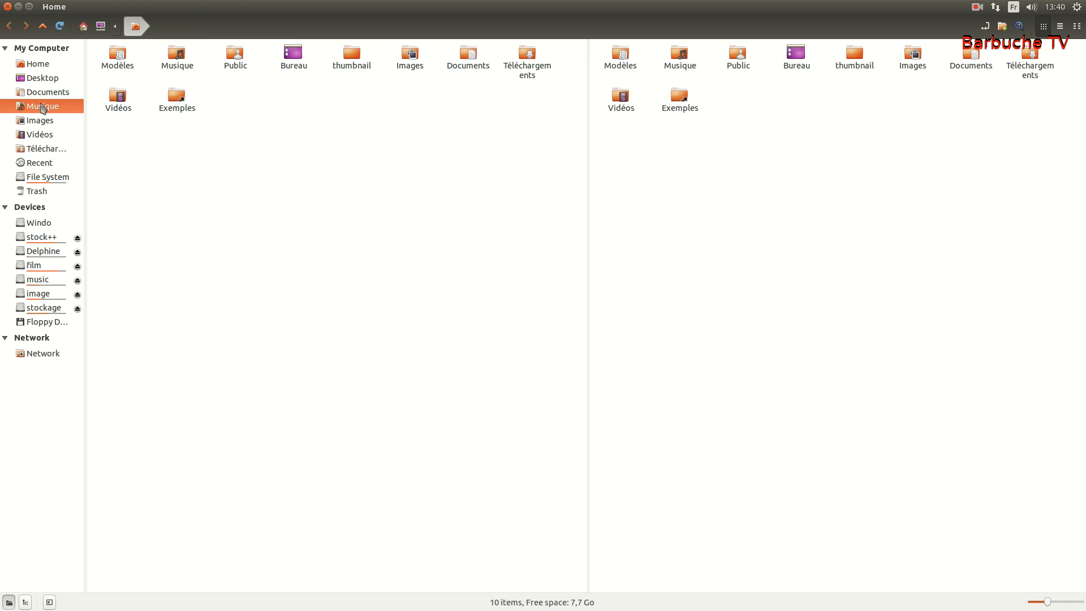
left_click(748, 224)
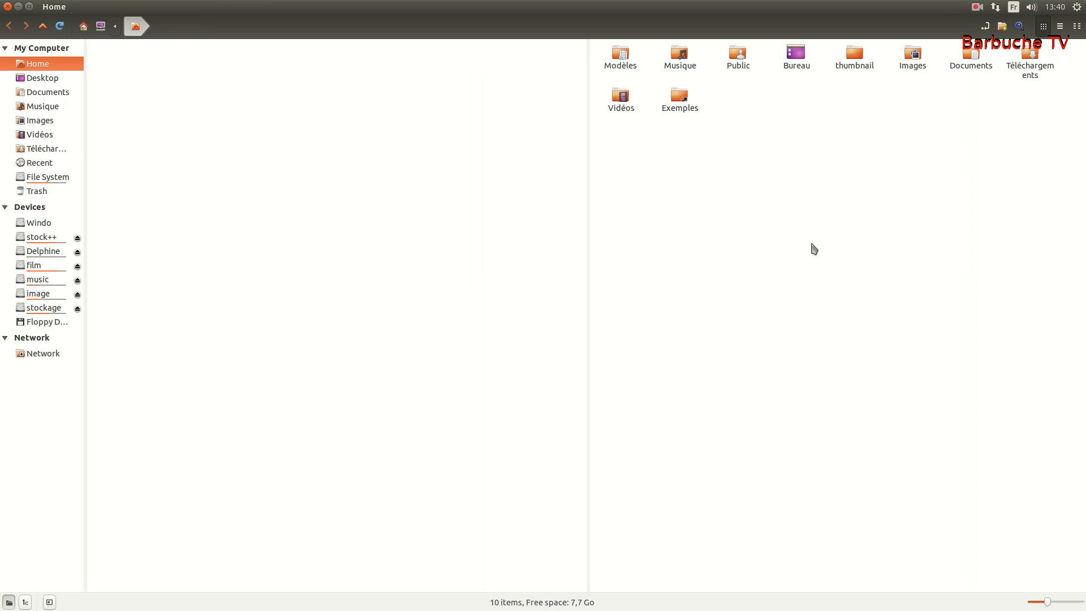
- Open the Téléchargements folder in the second pane and also in the first pane
left_click(35, 152)
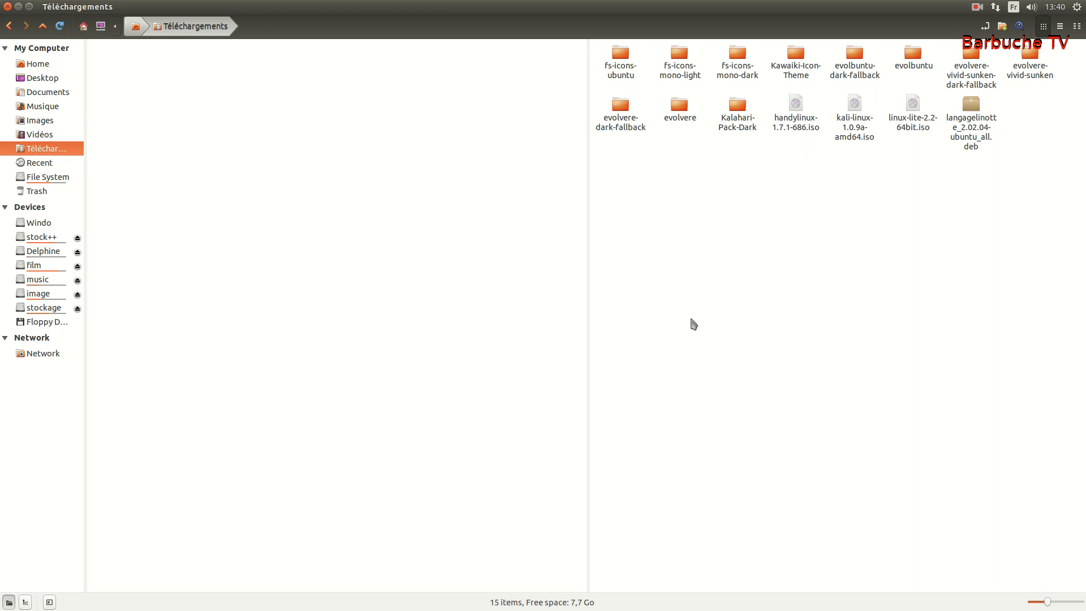
left_click(293, 280)
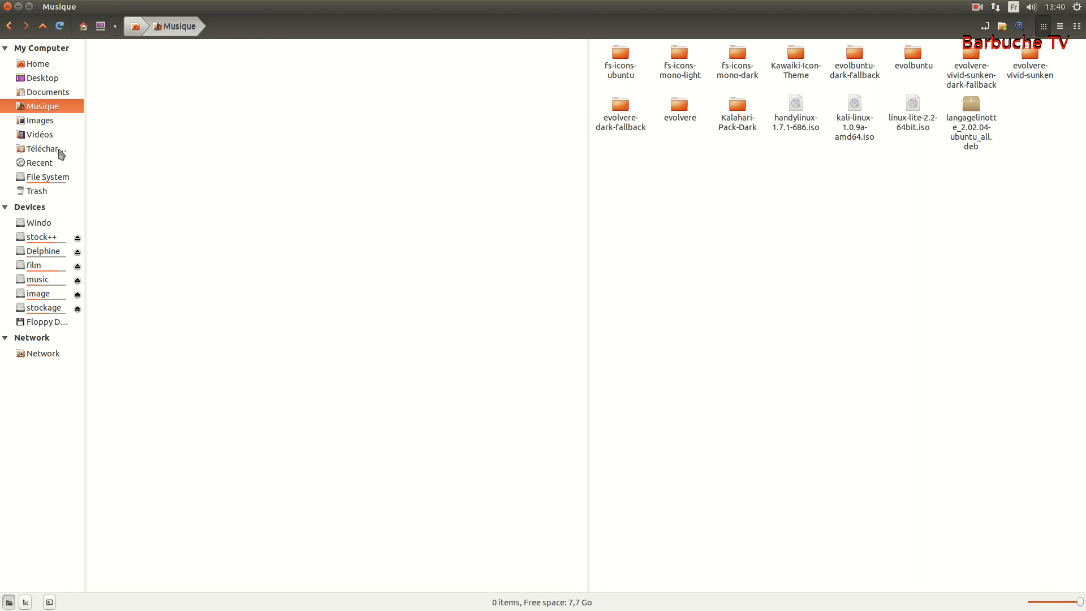
left_click(46, 153)
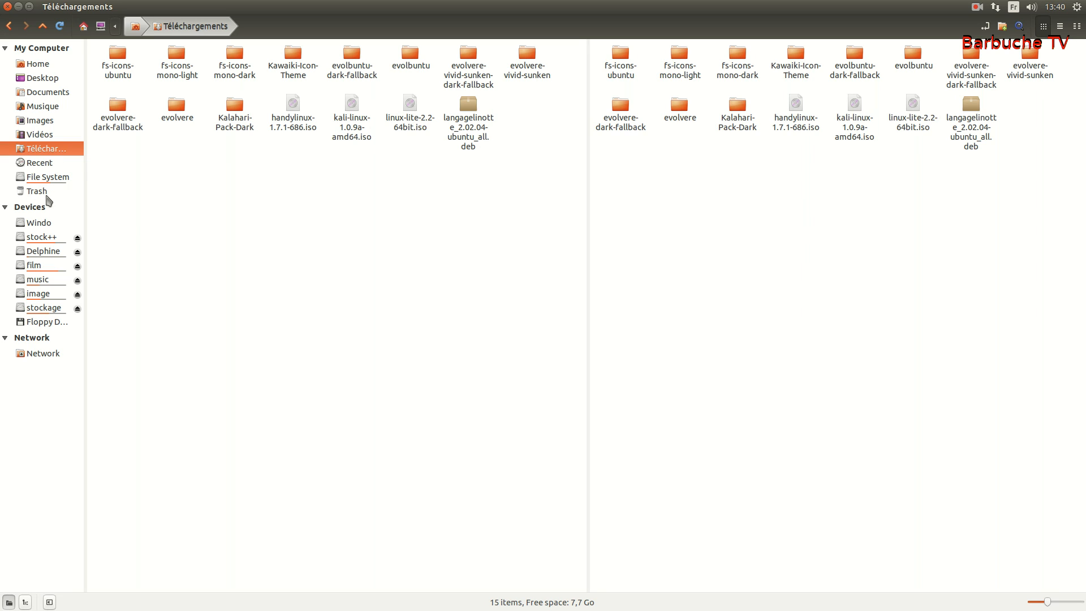
- Browse the second pane from File System into usr and its share folder
left_click(39, 179)
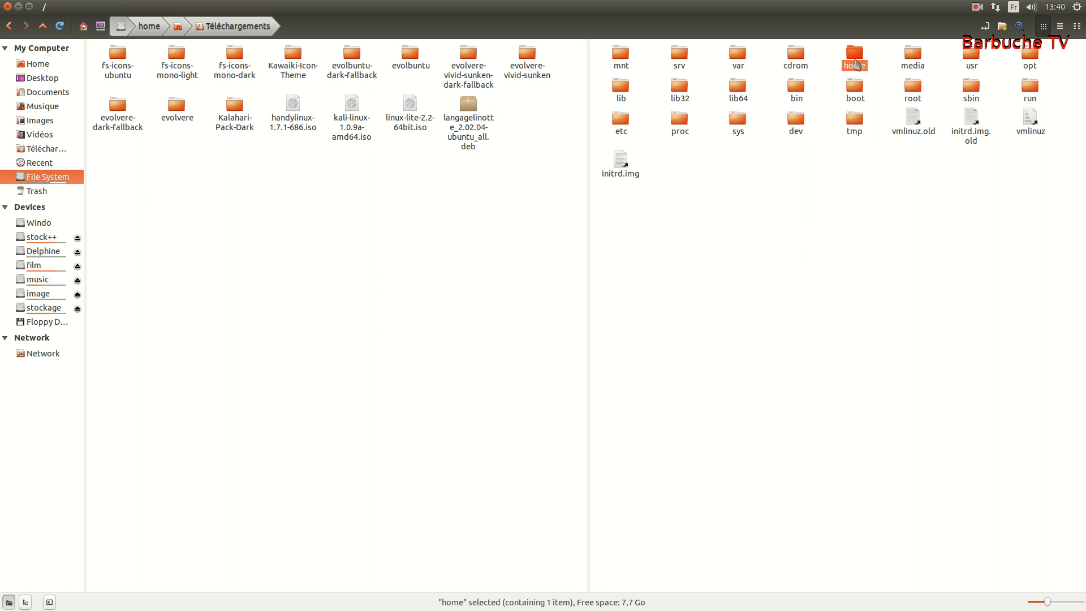
double_click(973, 57)
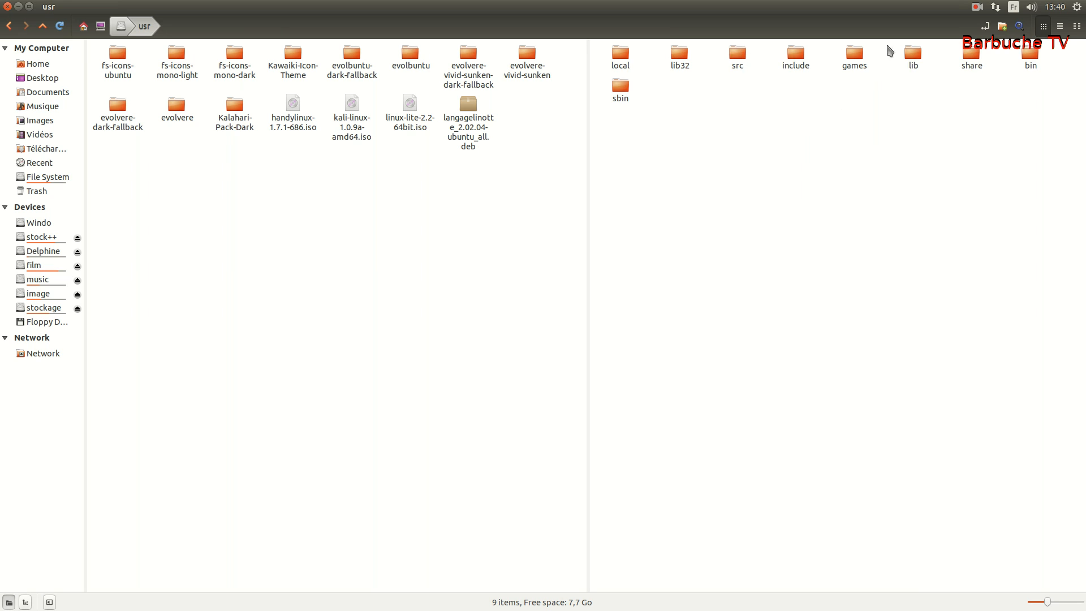
double_click(971, 57)
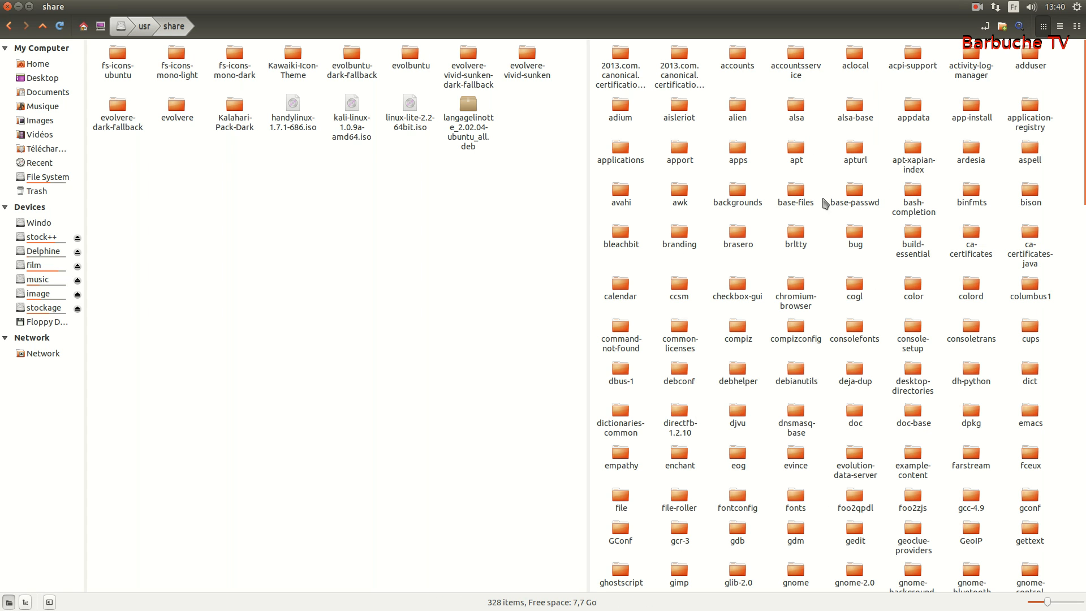
- Check the item arrangement options for the share folder and dismiss them without changing the sort order
right_click(829, 233)
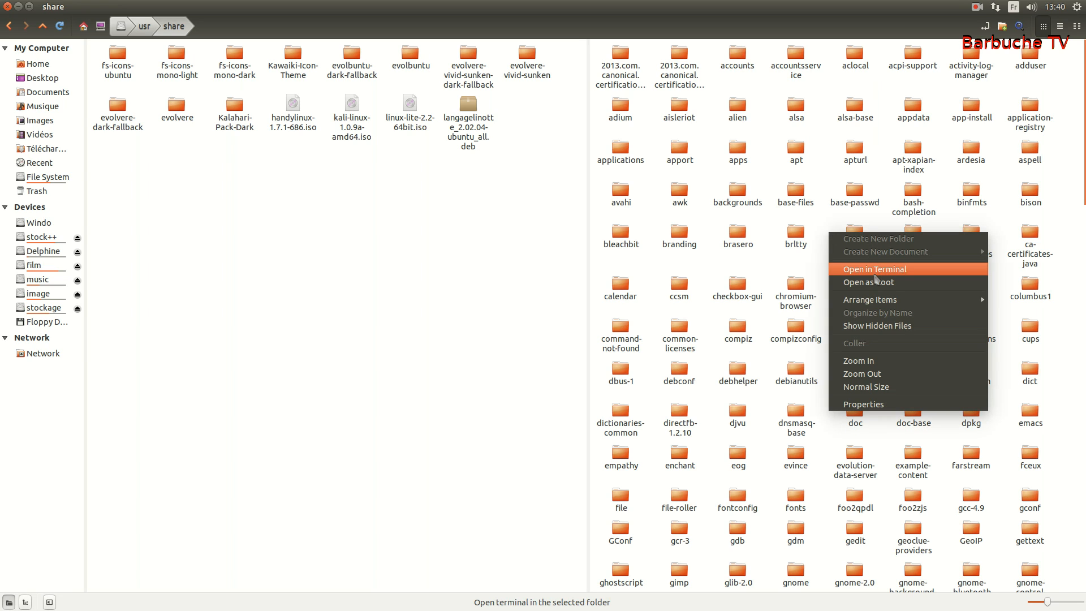
mouse_move(877, 300)
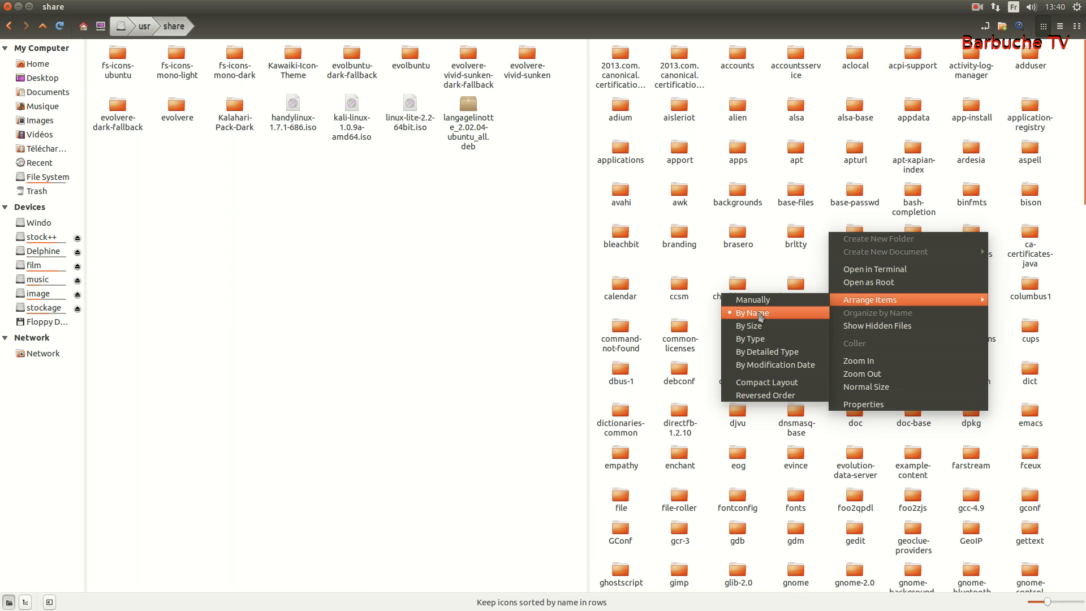
left_click(750, 260)
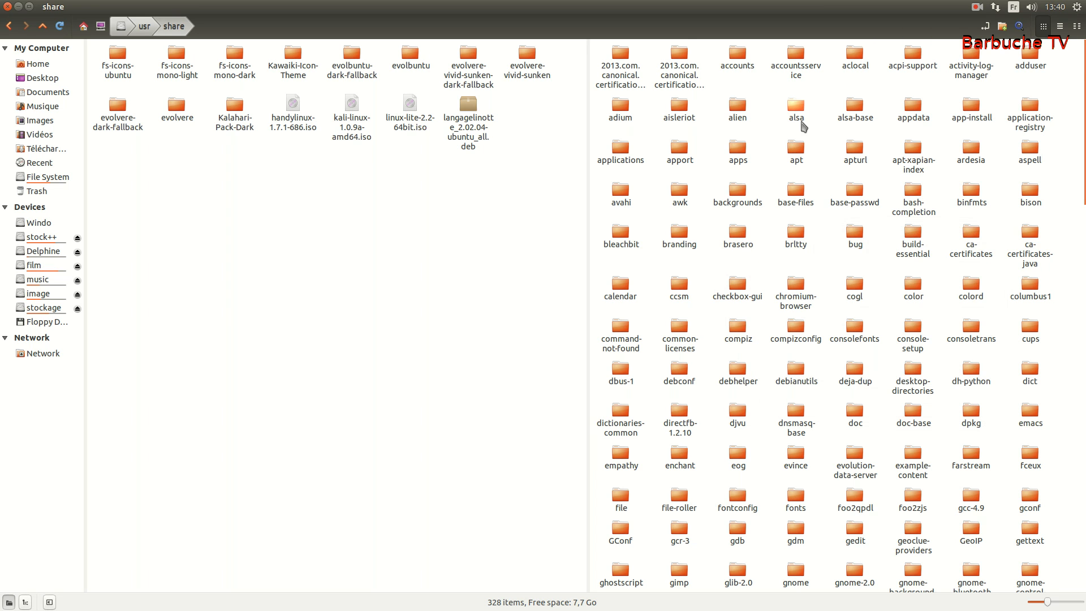
- Open the icons folder inside share with root rights, authenticating with the account password
scroll(780, 293, "down", 15)
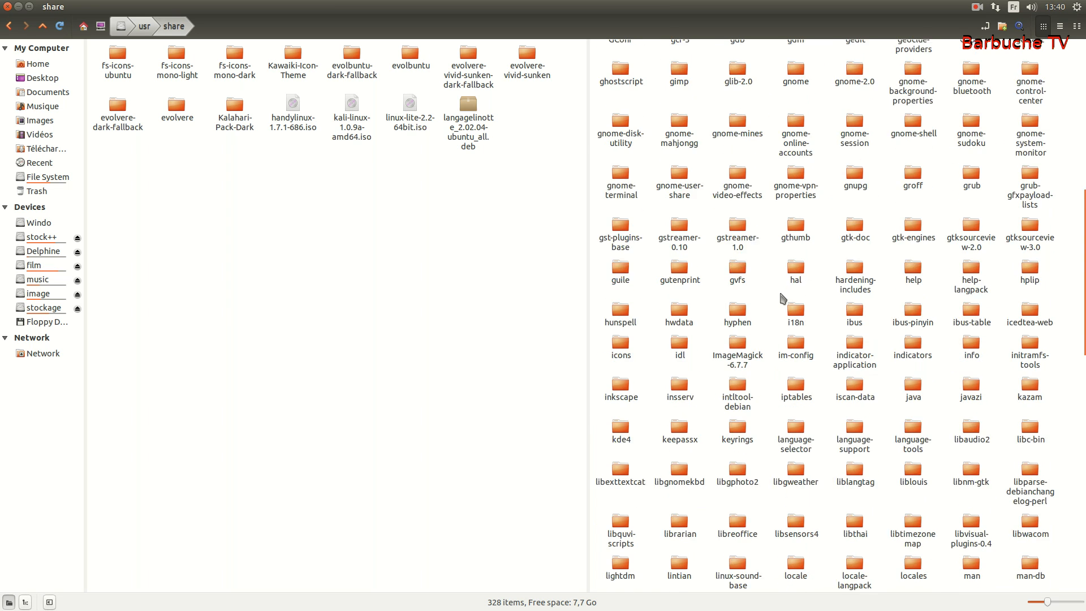
scroll(834, 283, "down", 2)
left_click(622, 235)
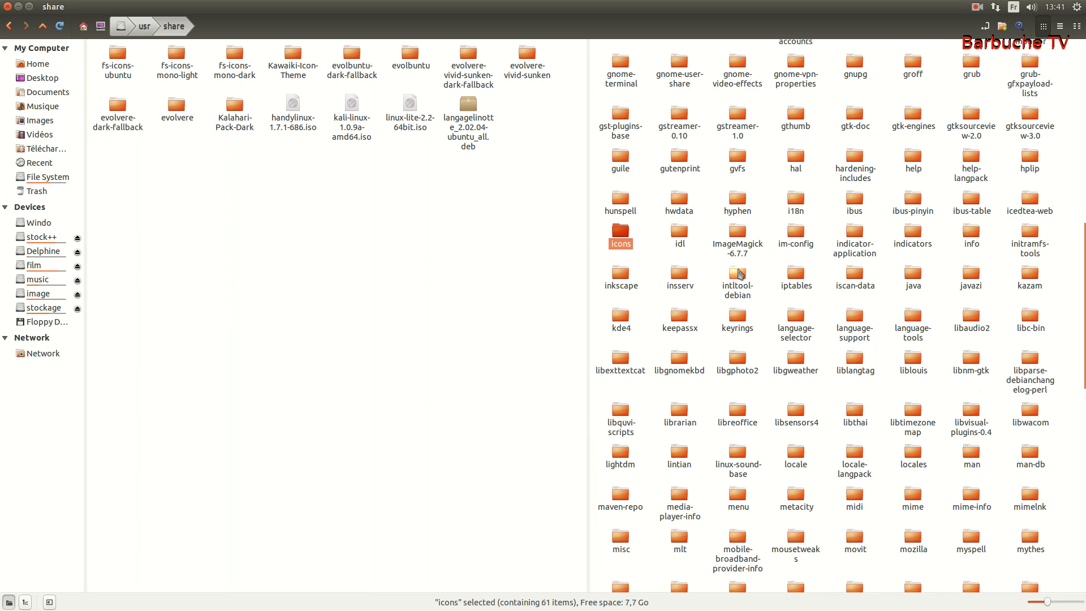
right_click(623, 241)
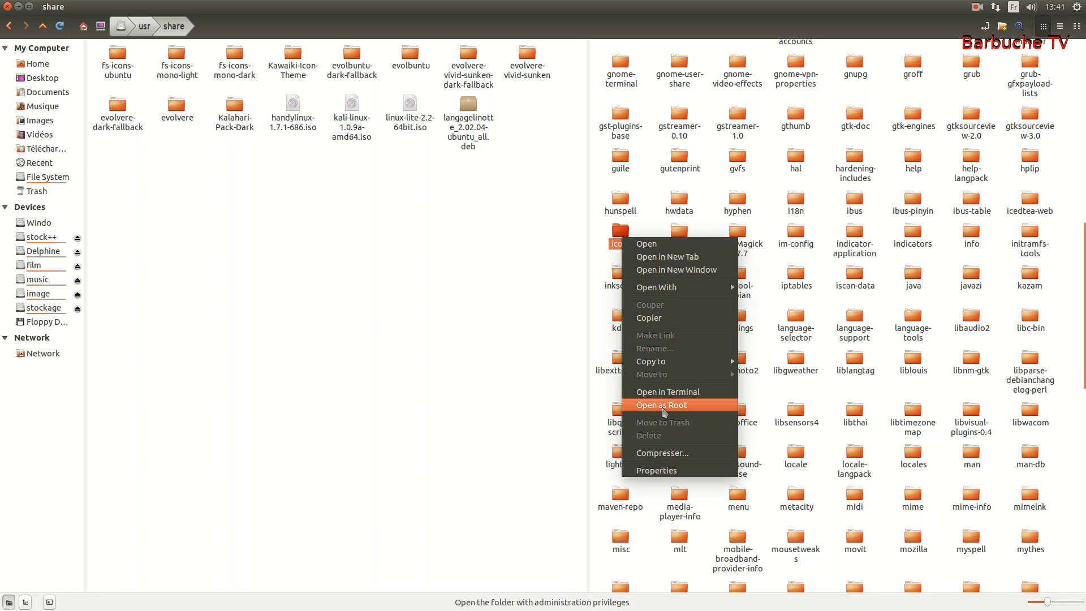
left_click(691, 407)
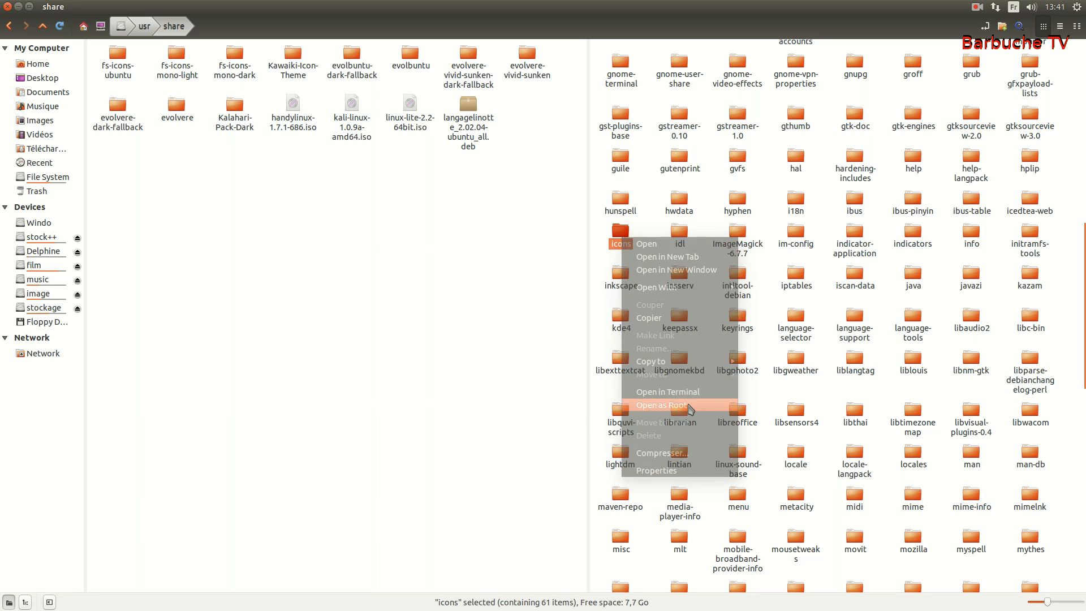
type("•")
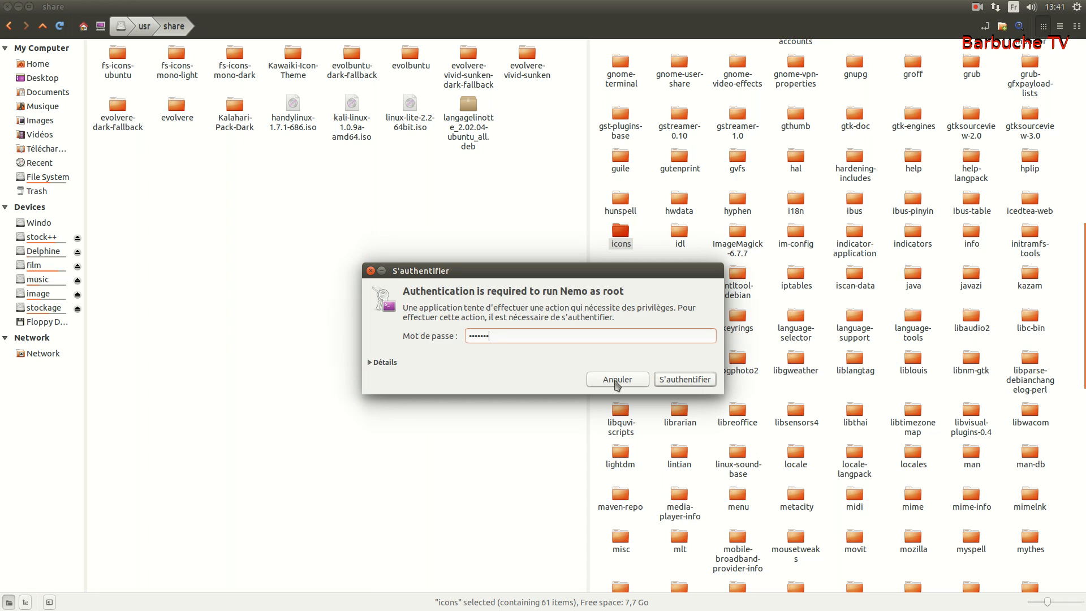
key("Return")
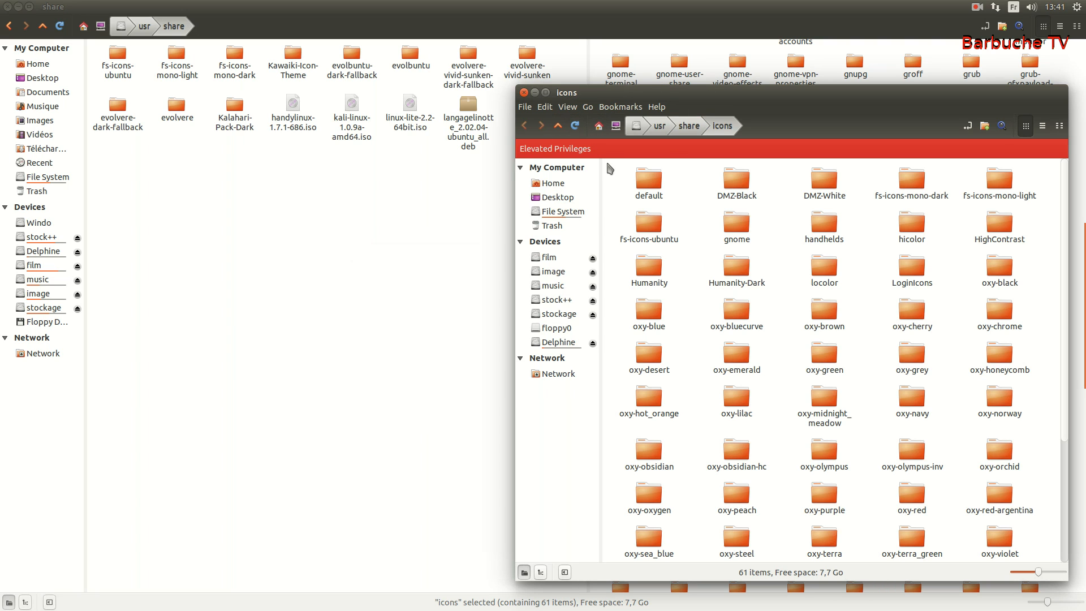
left_click_drag(795, 95, 790, 80)
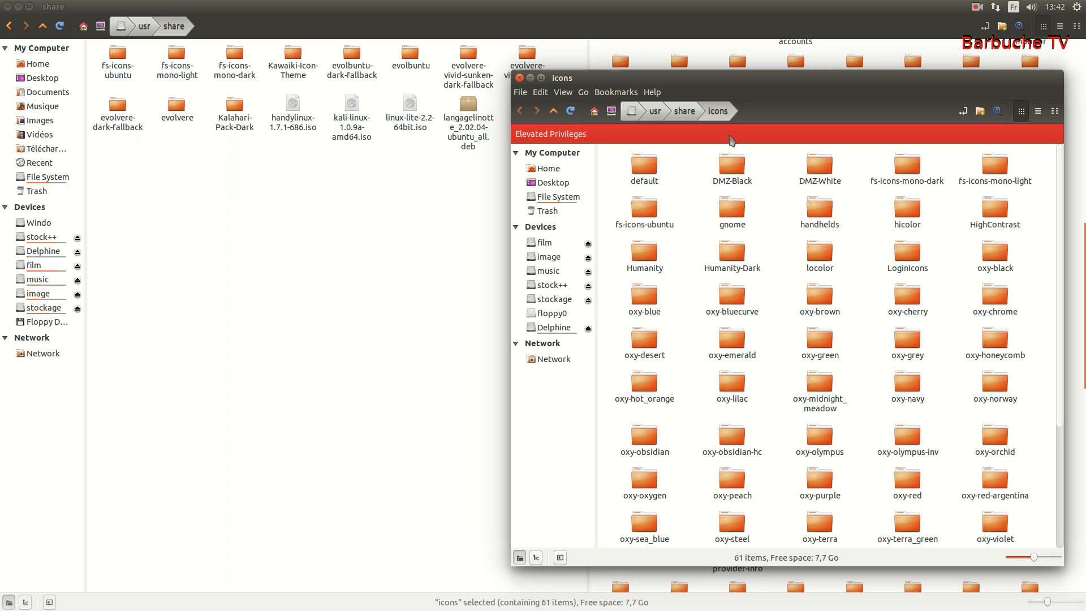
scroll(956, 425, "down", 3)
scroll(899, 389, "up", 3)
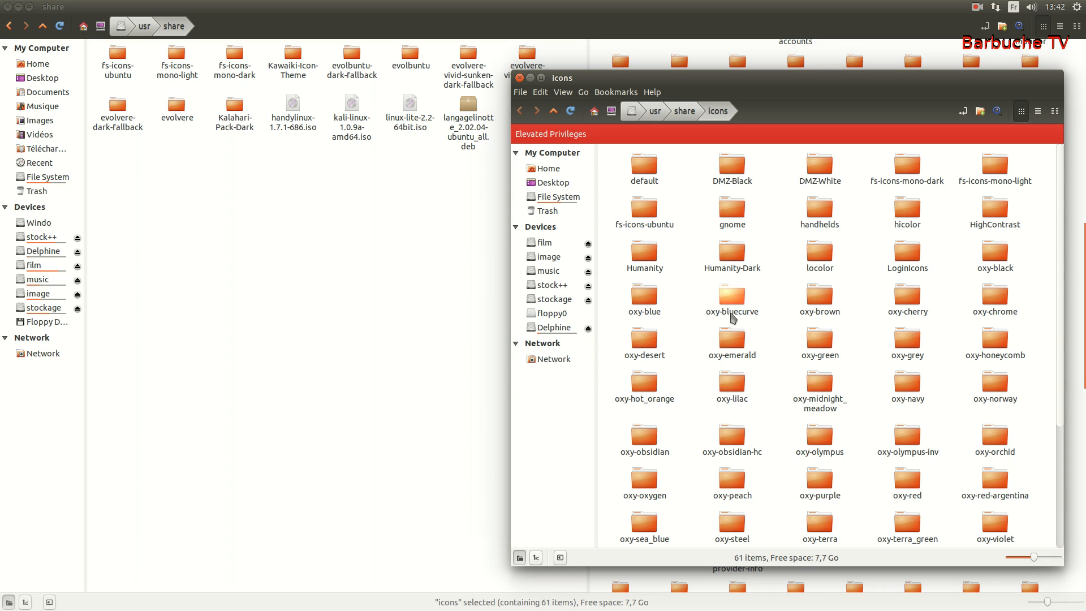
- Copy the evolbuntu and evolvere folders from Téléchargements
left_click(333, 219)
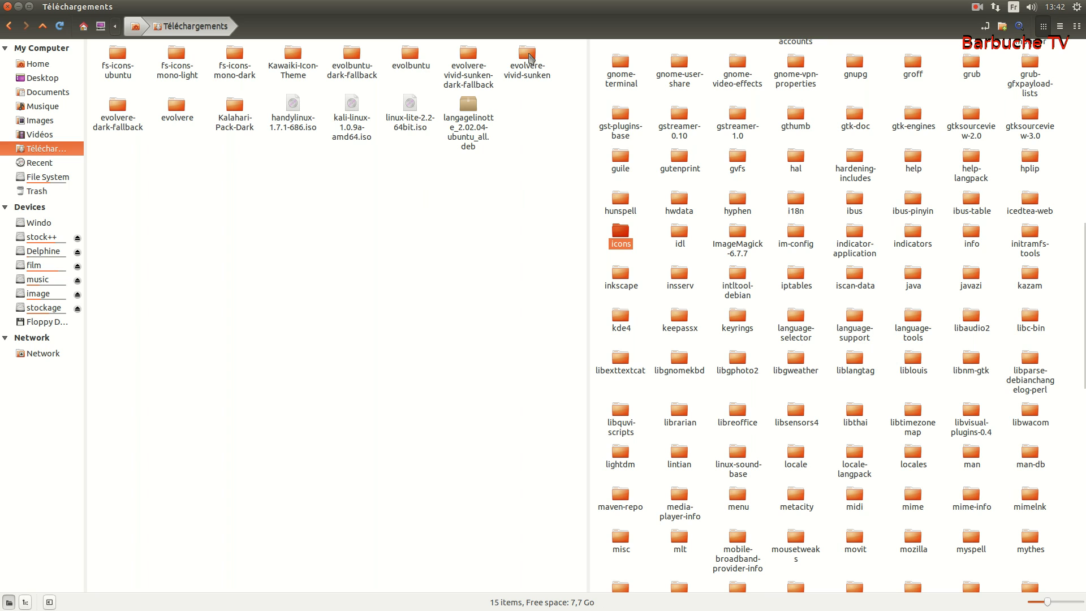
left_click(407, 62)
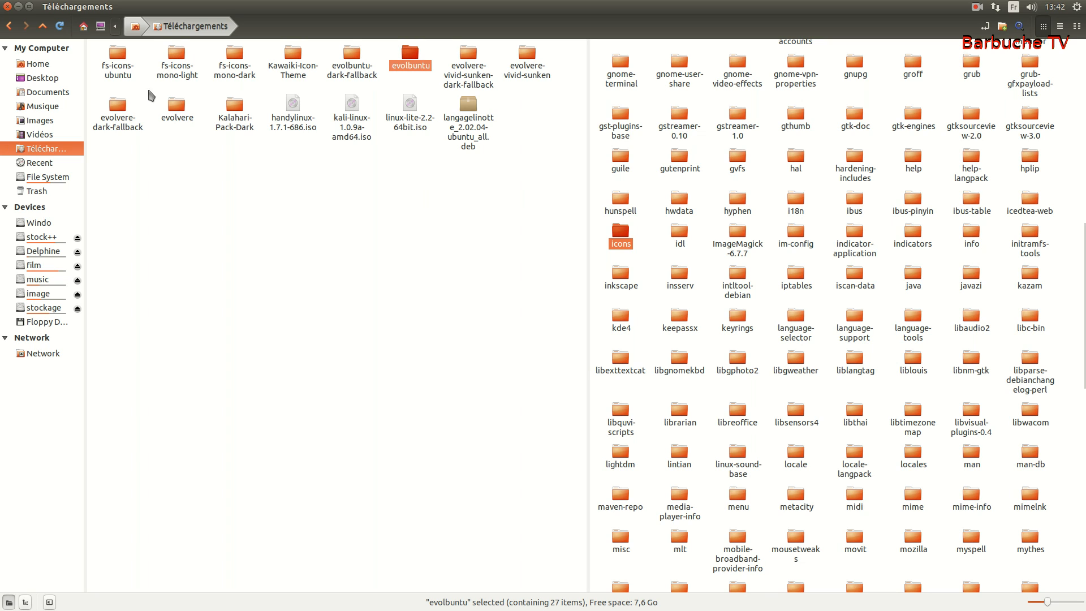
left_click(177, 109, "ctrl")
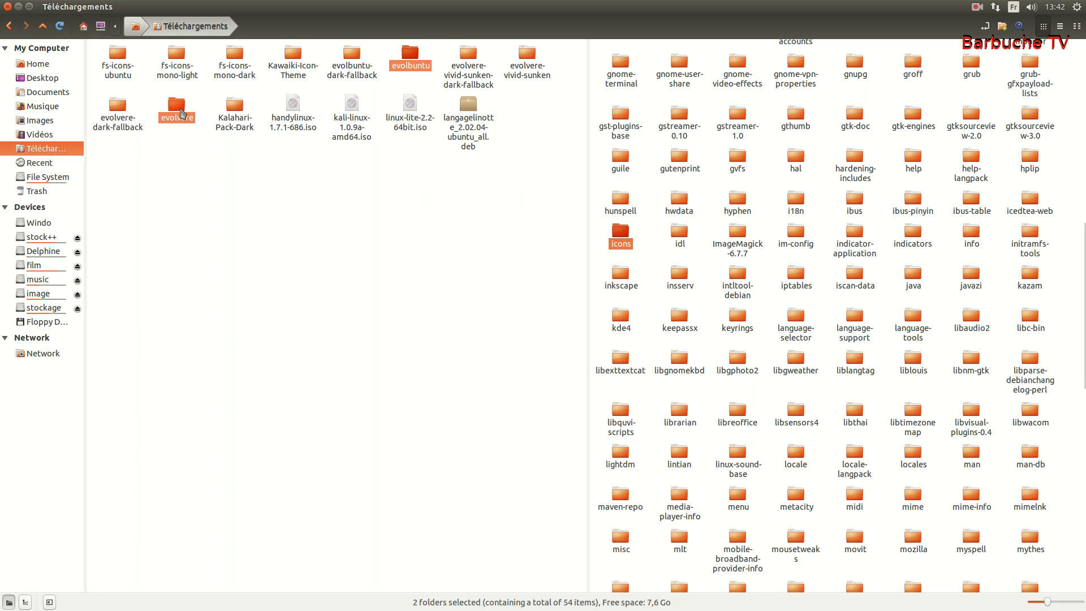
right_click(180, 108)
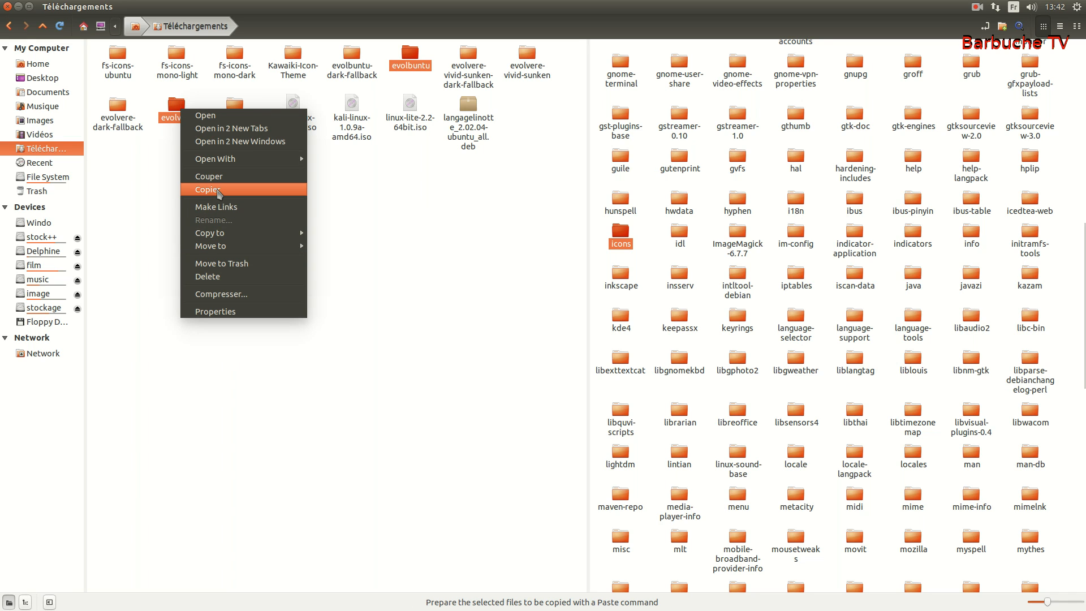
left_click(218, 192)
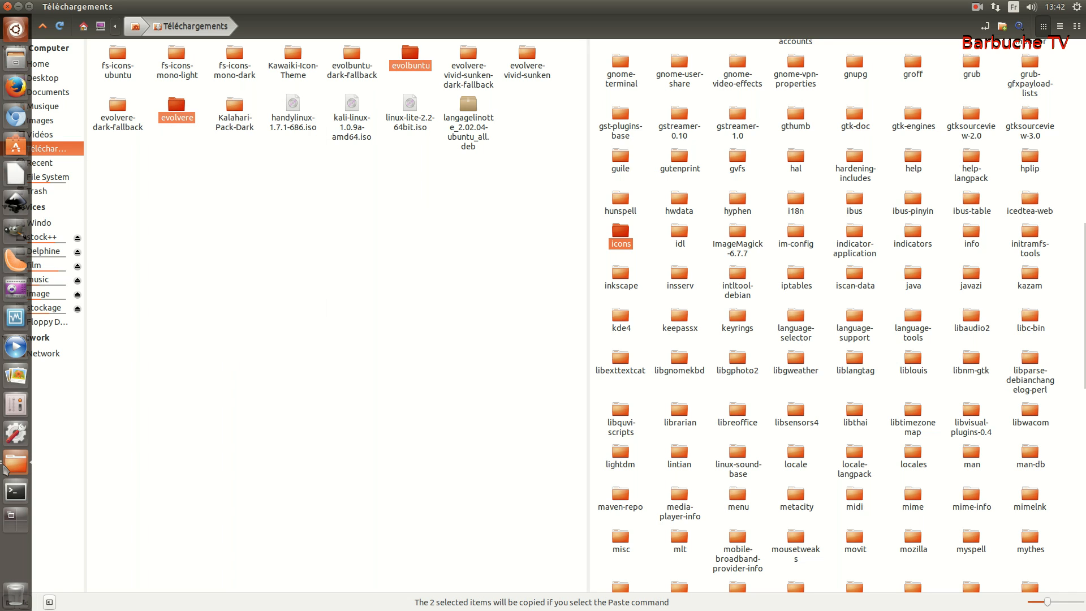
- Paste the two copied theme folders into the root-privileged icons window at /usr/share/icons
left_click(17, 464)
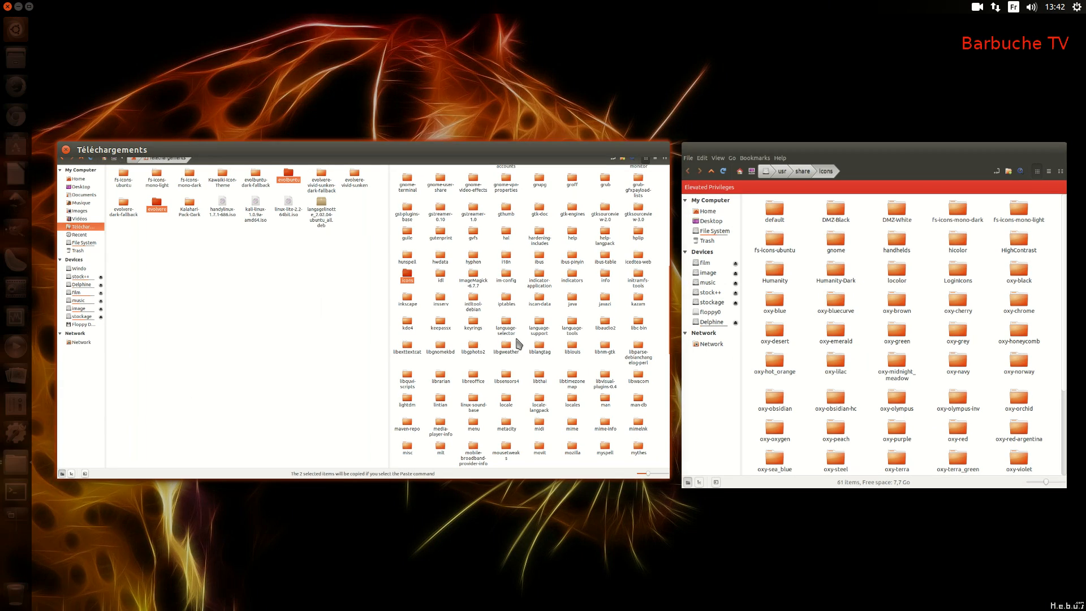
left_click(817, 314)
right_click(767, 284)
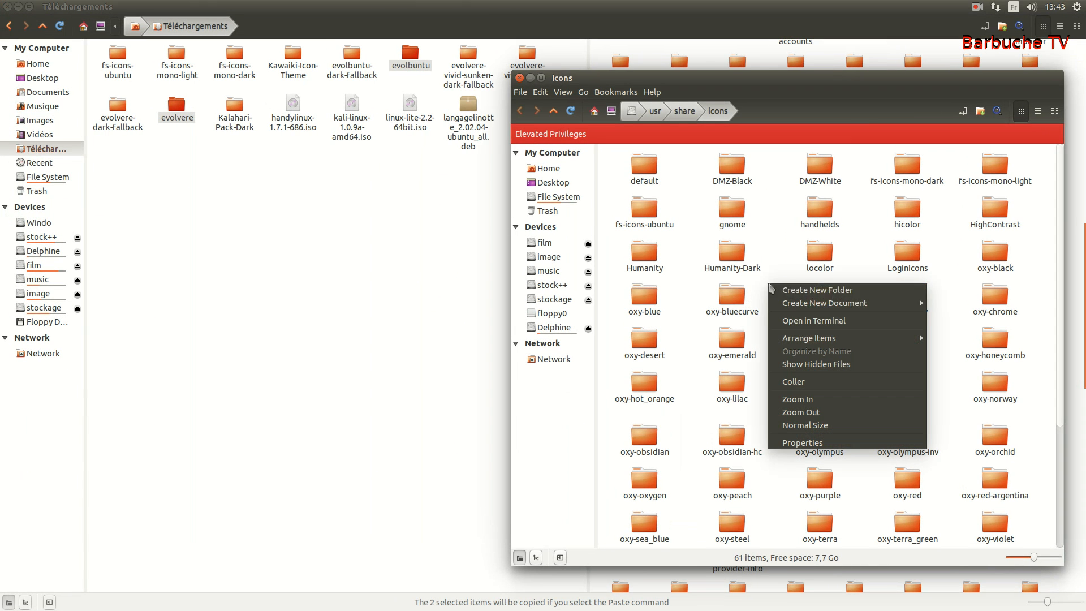
left_click(807, 380)
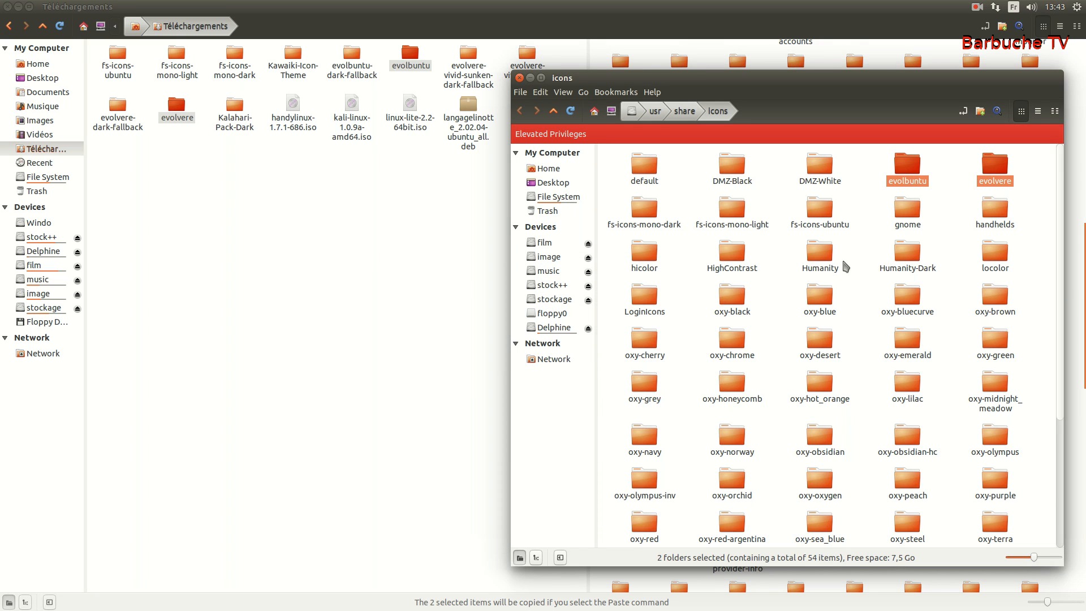
- Check the pasted evolbuntu and evolvere folders in the icons folder by selecting each one in turn
left_click(896, 184)
left_click(982, 175)
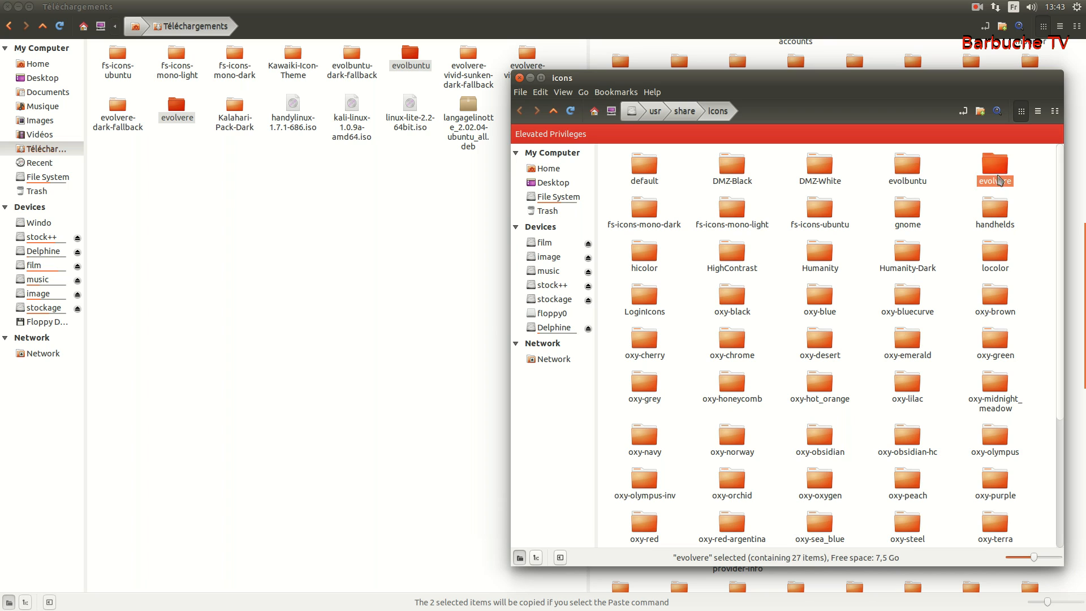
left_click(914, 170)
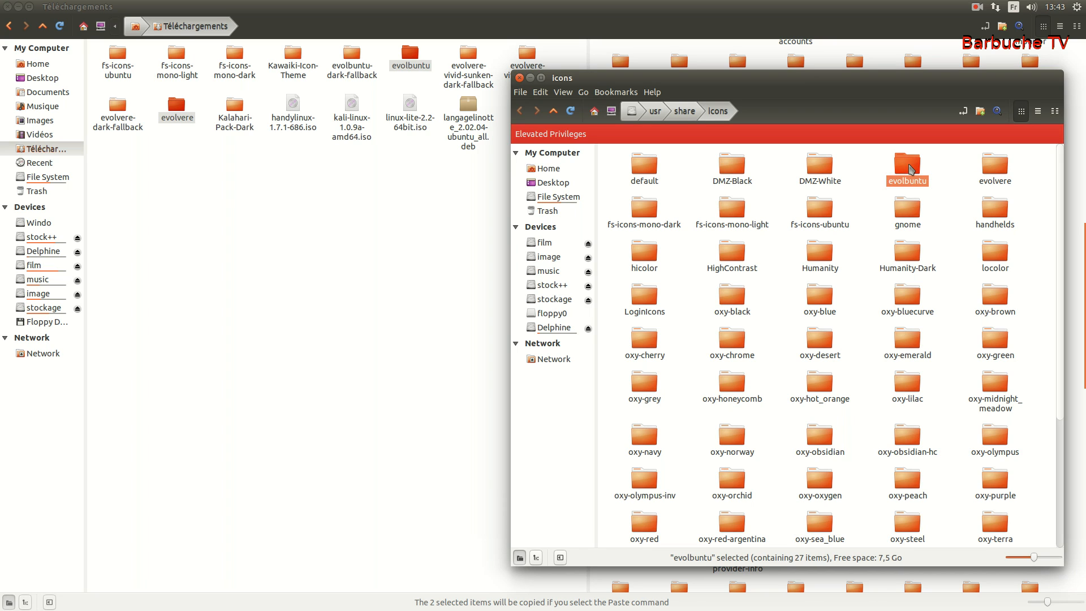
left_click(996, 167)
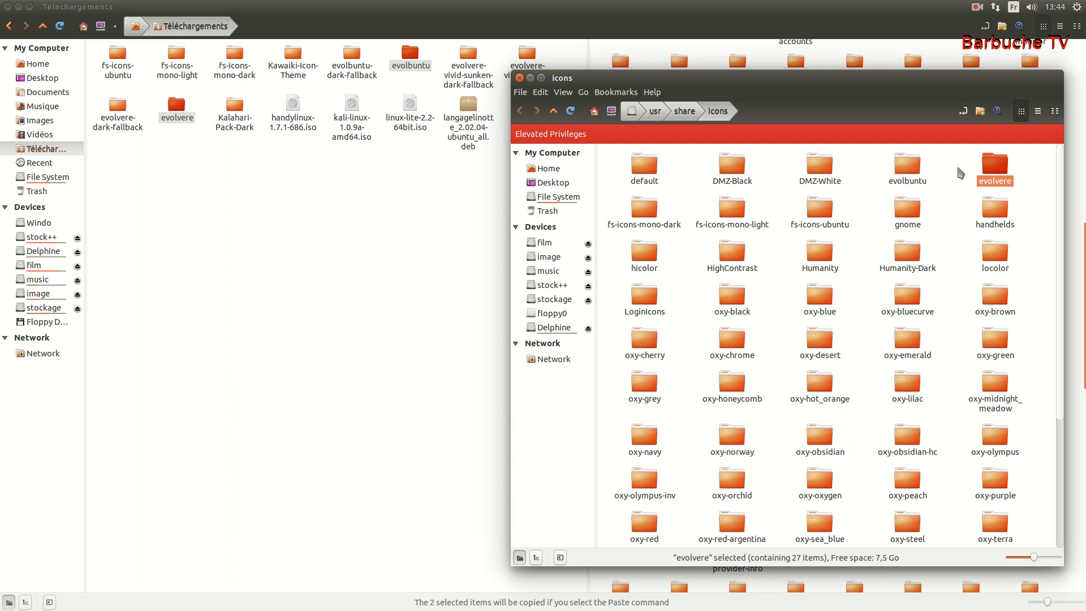
- Switch to Unity Tweak Tool and open its Icônes settings under Apparence
left_click(190, 282)
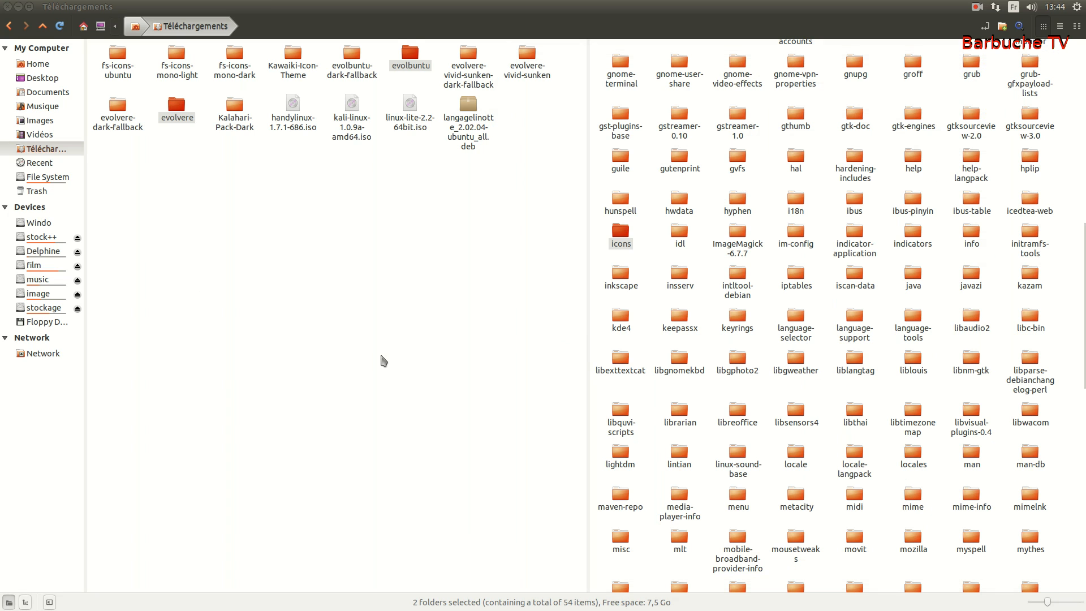
mouse_move(3, 450)
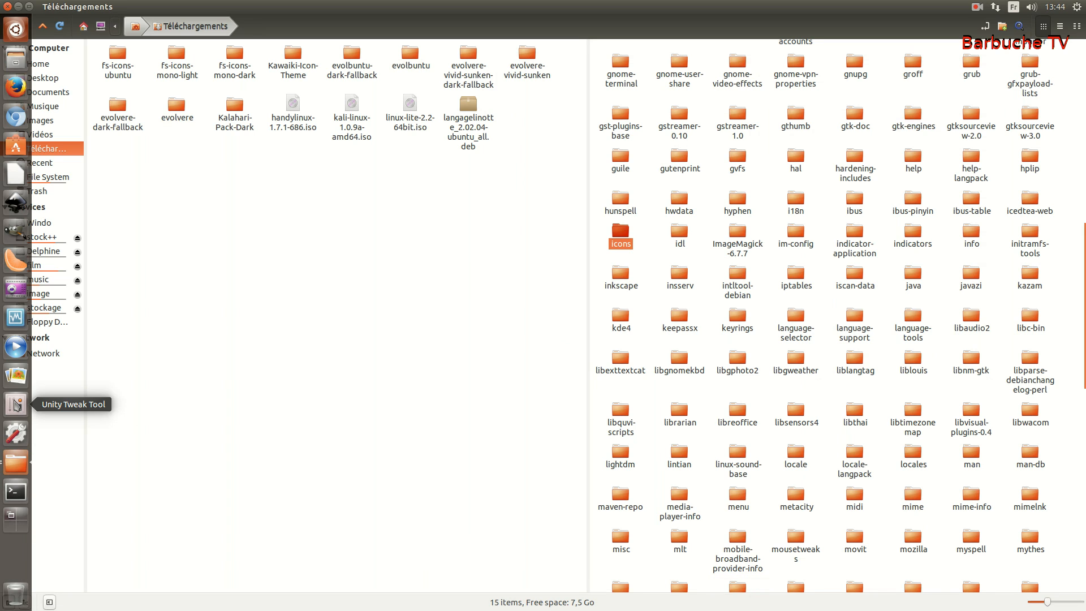
left_click(17, 405)
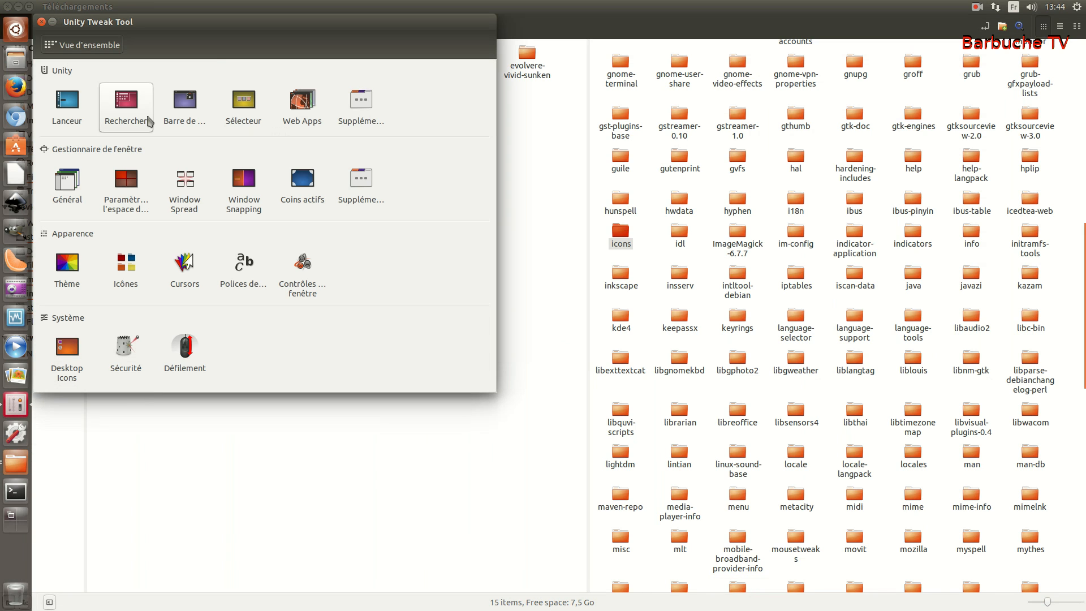
left_click_drag(274, 24, 488, 112)
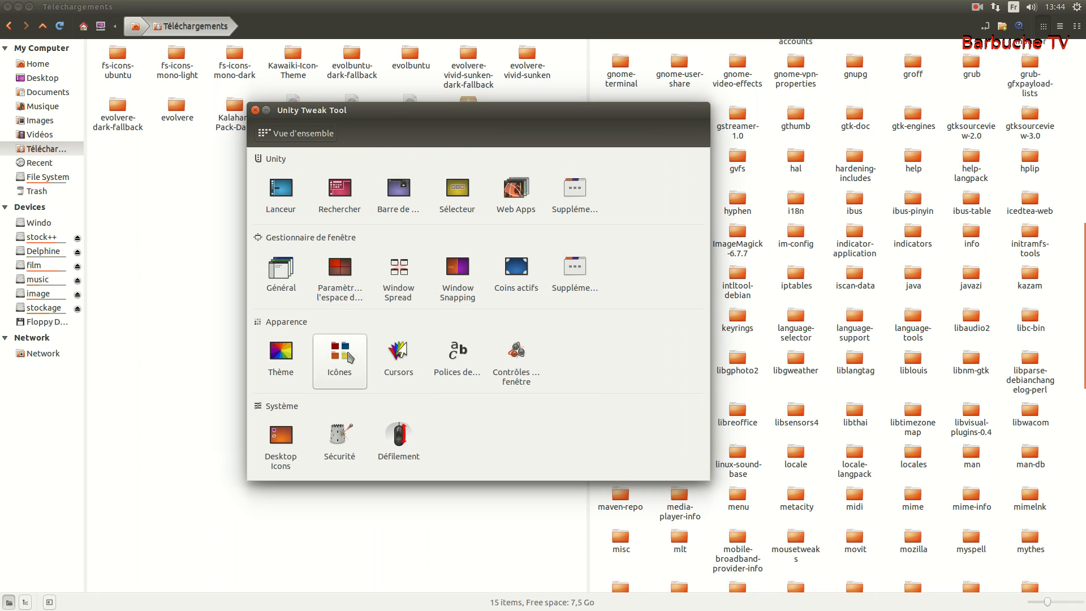
left_click(345, 347)
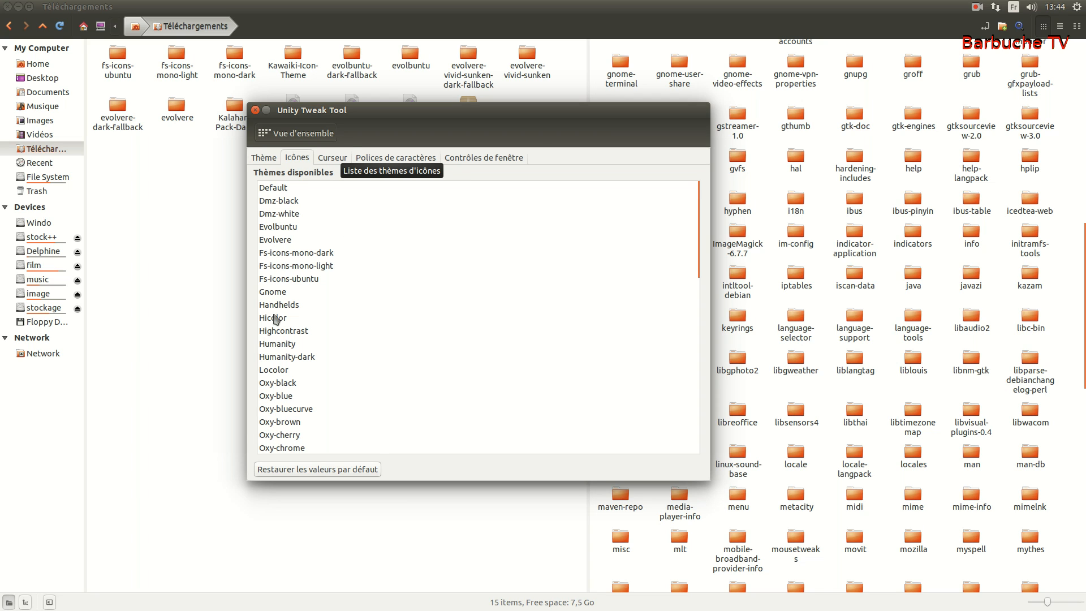
- Look through the whole list of available icon themes for the newly installed ones and the active one
scroll(273, 444, "down", 10)
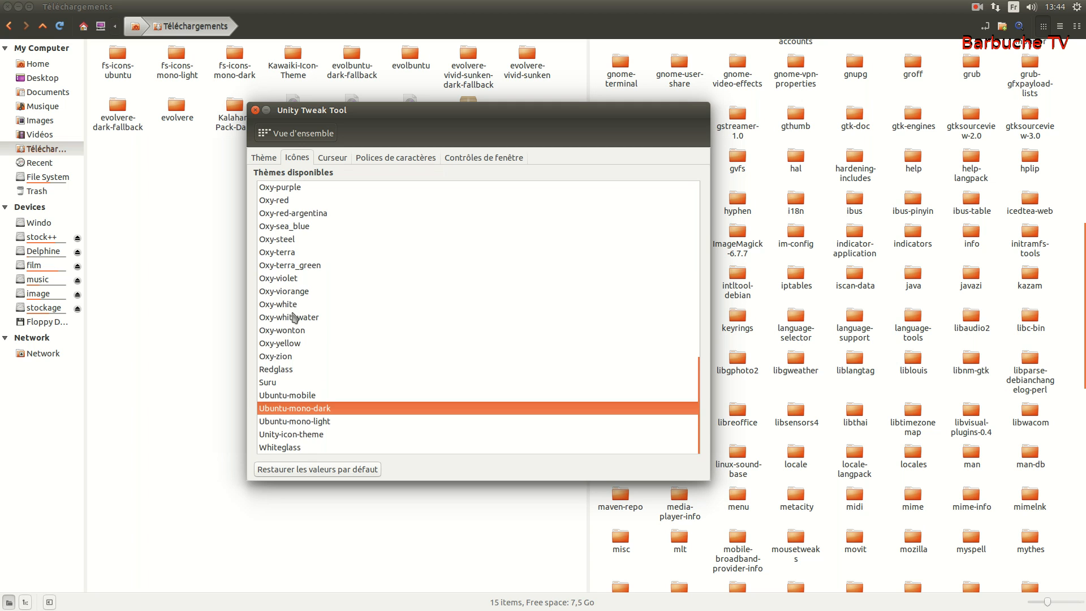
scroll(293, 330, "up", 10)
scroll(299, 257, "down", 6)
scroll(298, 271, "down", 5)
scroll(286, 430, "up", 10)
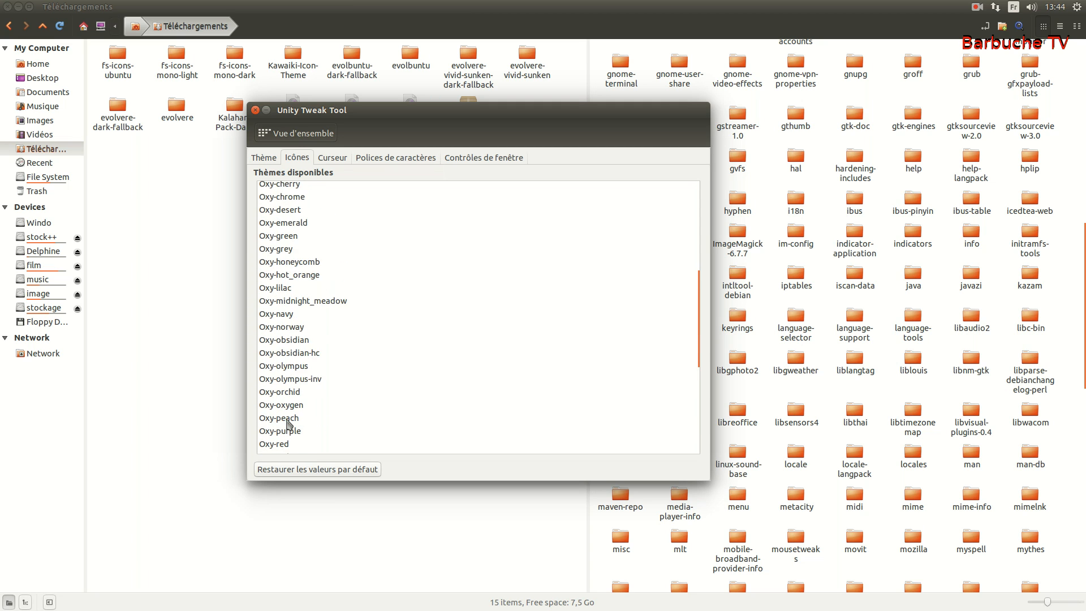
scroll(293, 389, "up", 1)
scroll(327, 283, "down", 10)
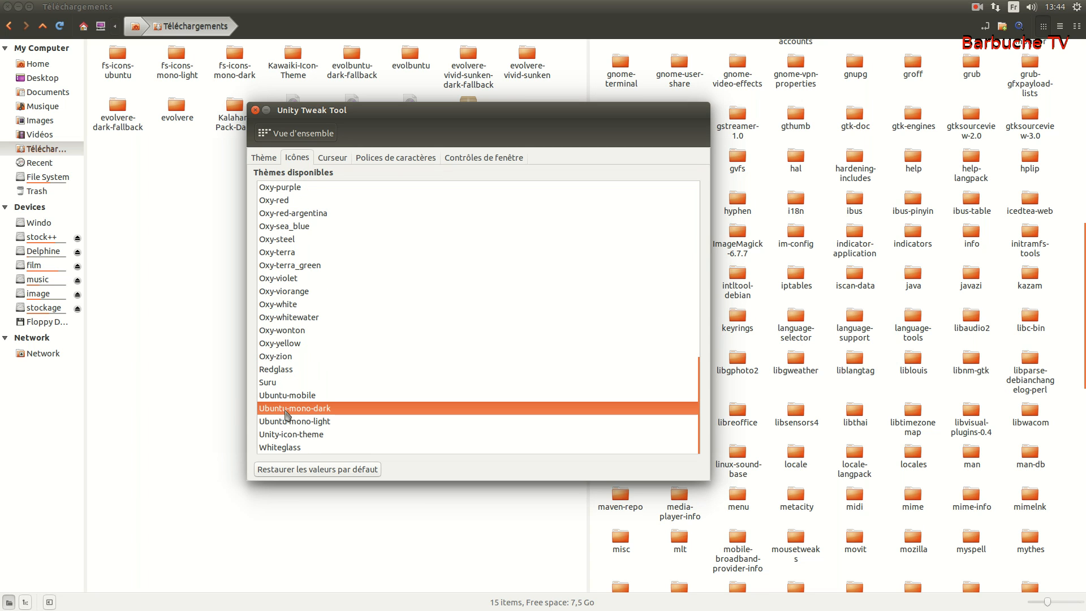
mouse_move(3, 197)
scroll(306, 357, "up", 10)
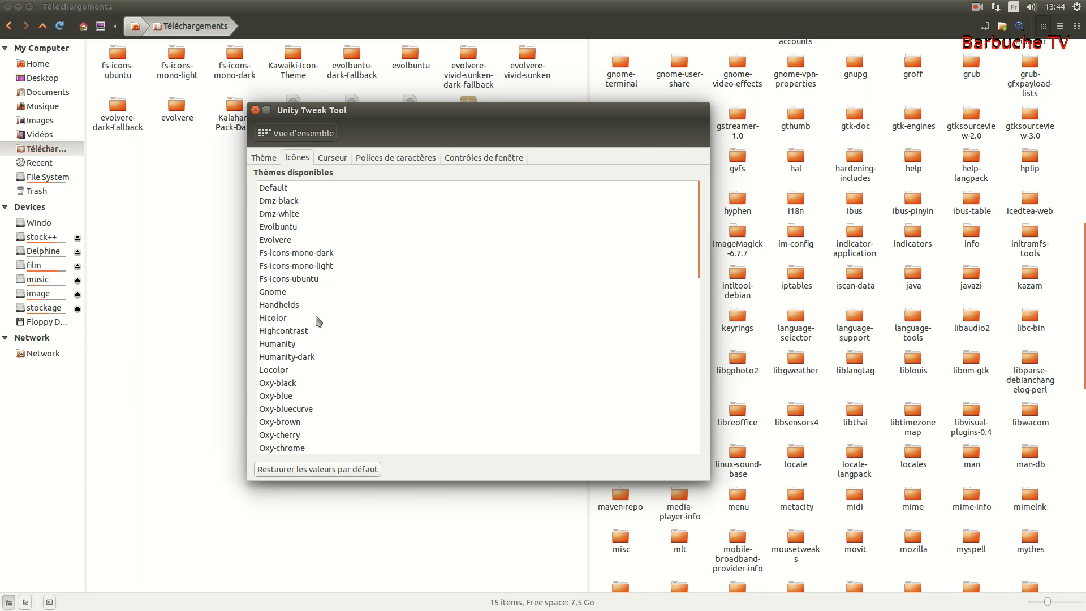
- Compare the Evolbuntu and Evolvere icon themes by applying them in turn, leaving Evolvere applied
left_click(285, 226)
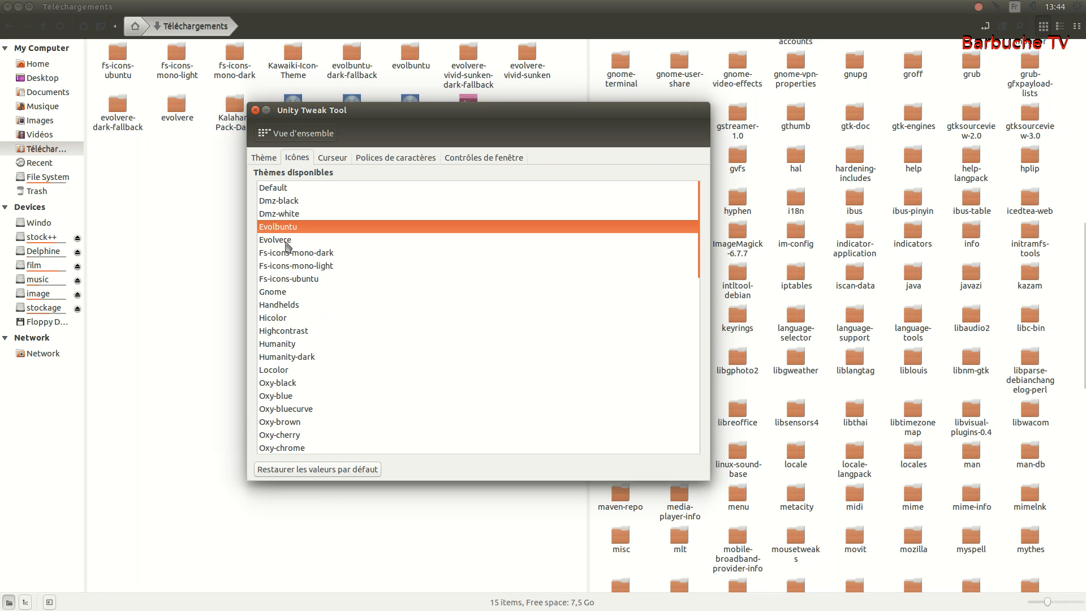
left_click(291, 240)
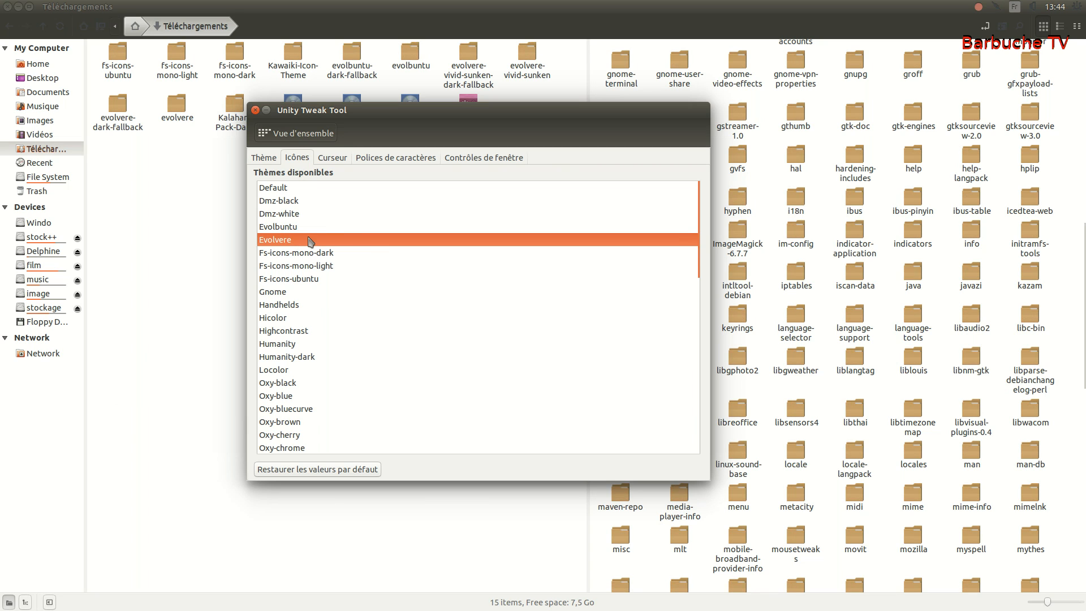
left_click_drag(371, 113, 406, 169)
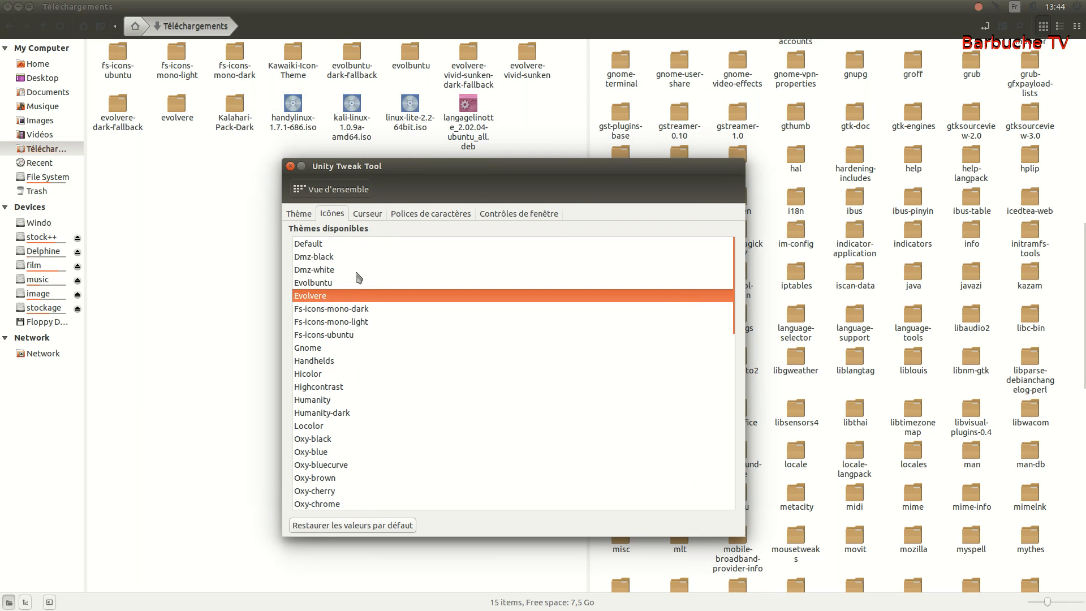
left_click(323, 283)
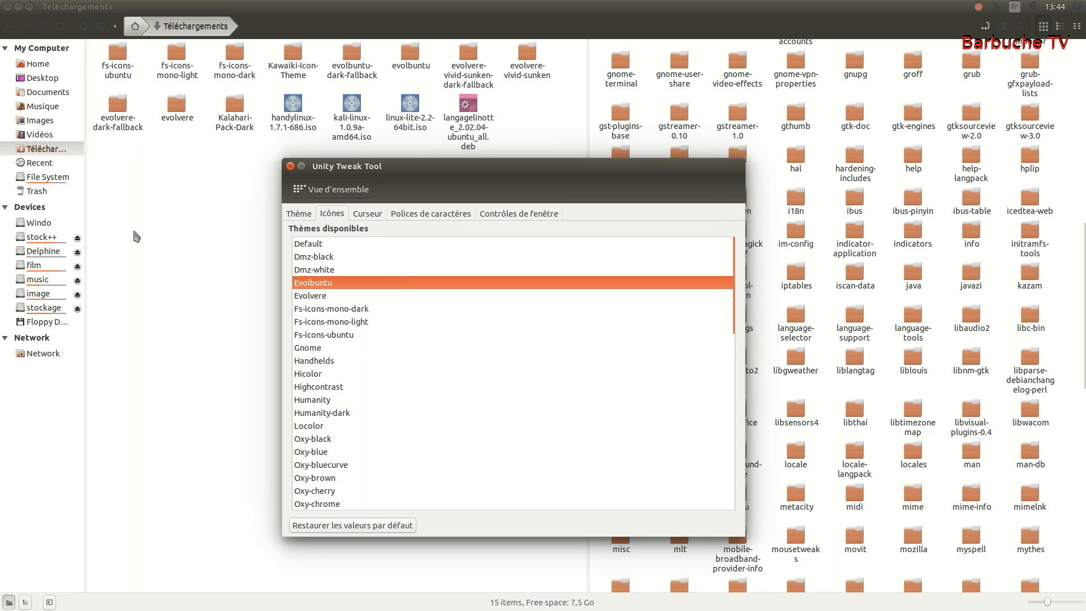
mouse_move(5, 106)
left_click(316, 297)
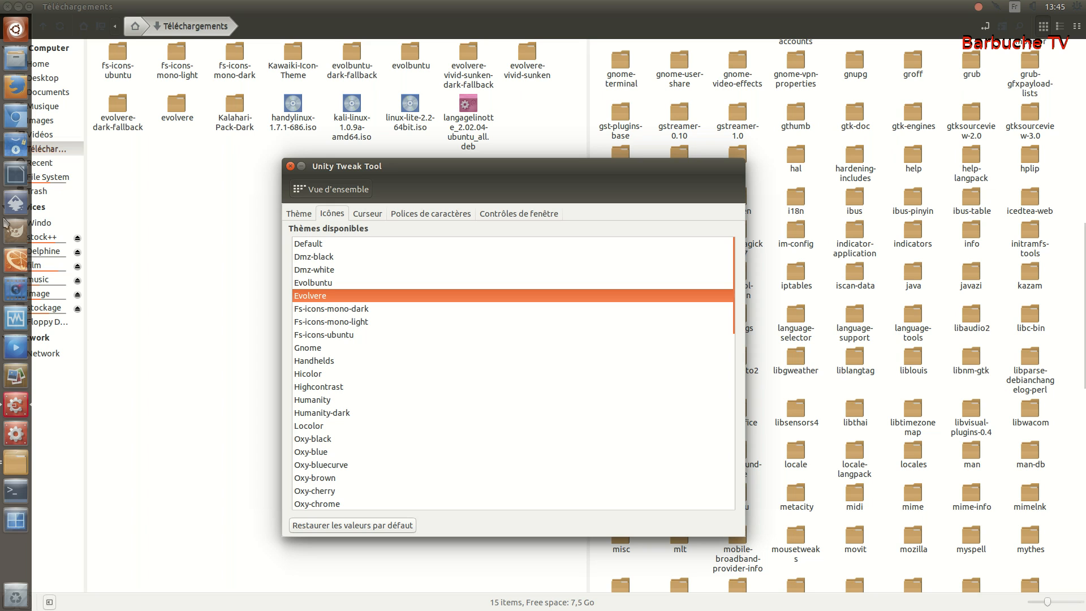
scroll(403, 325, "down", 10)
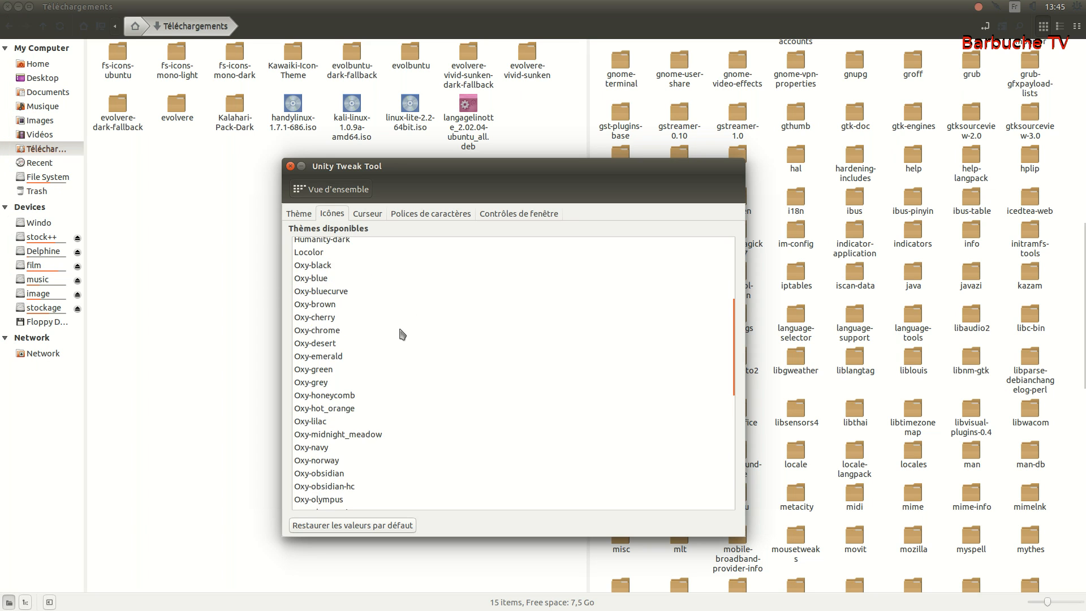
scroll(376, 452, "up", 10)
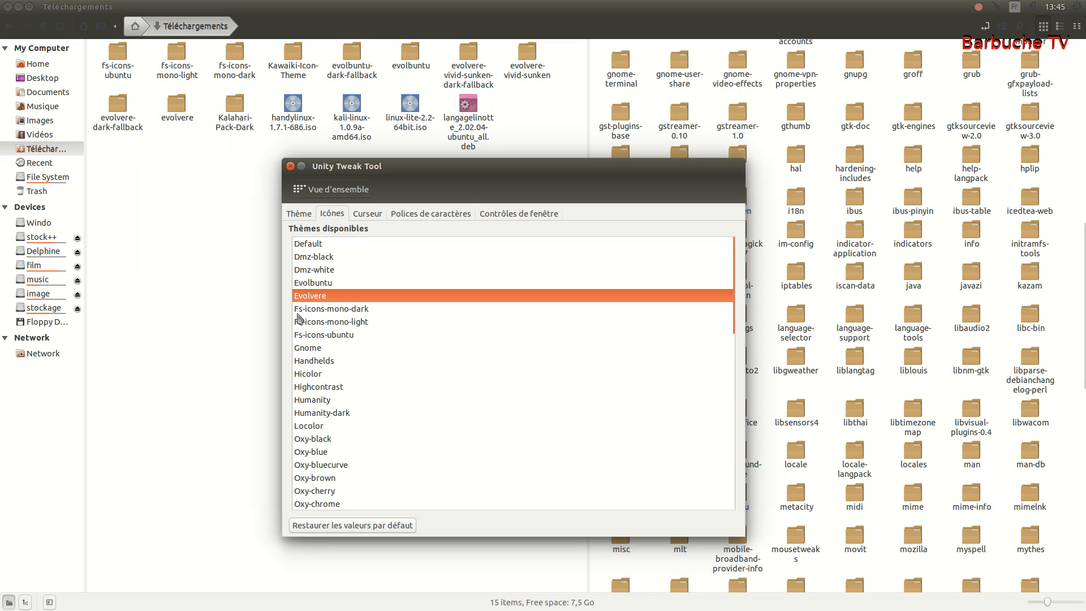
- Apply the Fs-icons-mono-dark icon theme and reveal the launcher to check its icons
left_click(349, 311)
mouse_move(6, 277)
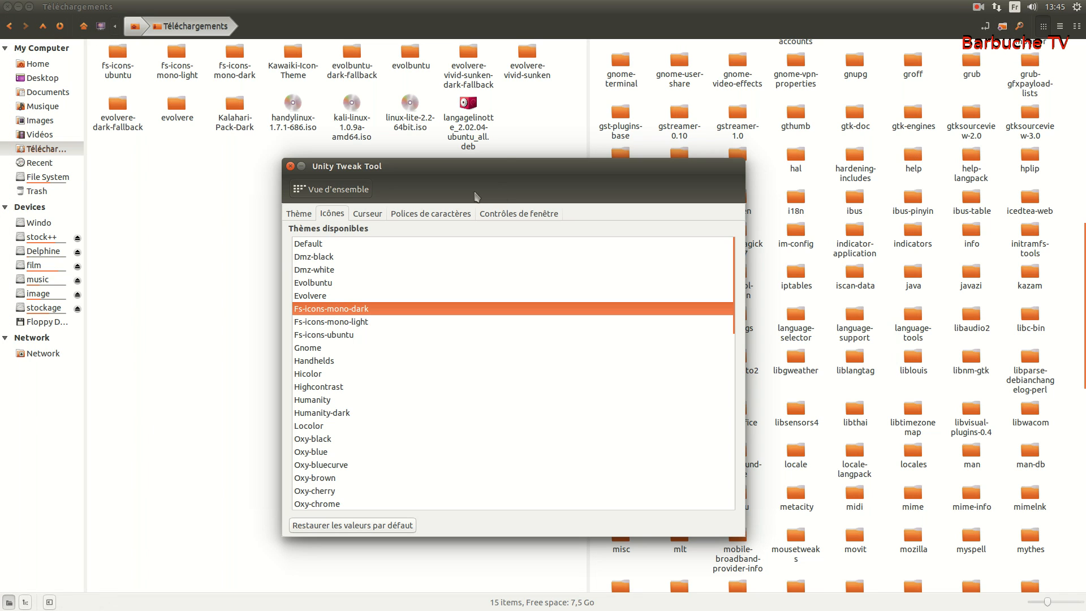
mouse_move(3, 344)
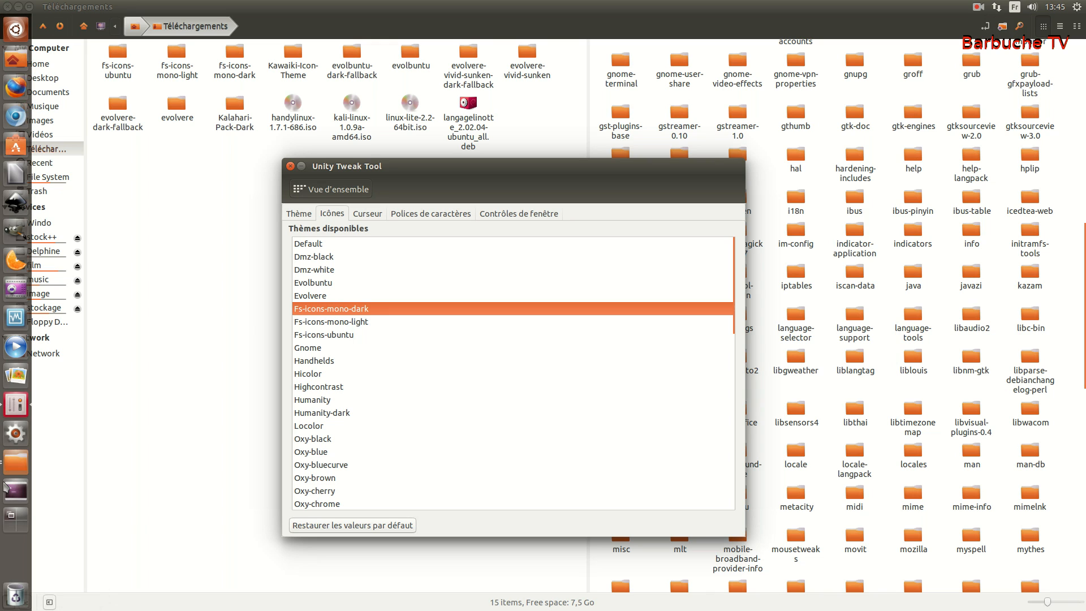
- Apply the Ubuntu-mono-dark icon theme and check how the launcher icons look with it
scroll(360, 349, "down", 3)
scroll(360, 350, "up", 3)
scroll(378, 350, "down", 10)
scroll(379, 365, "down", 1)
left_click(343, 468)
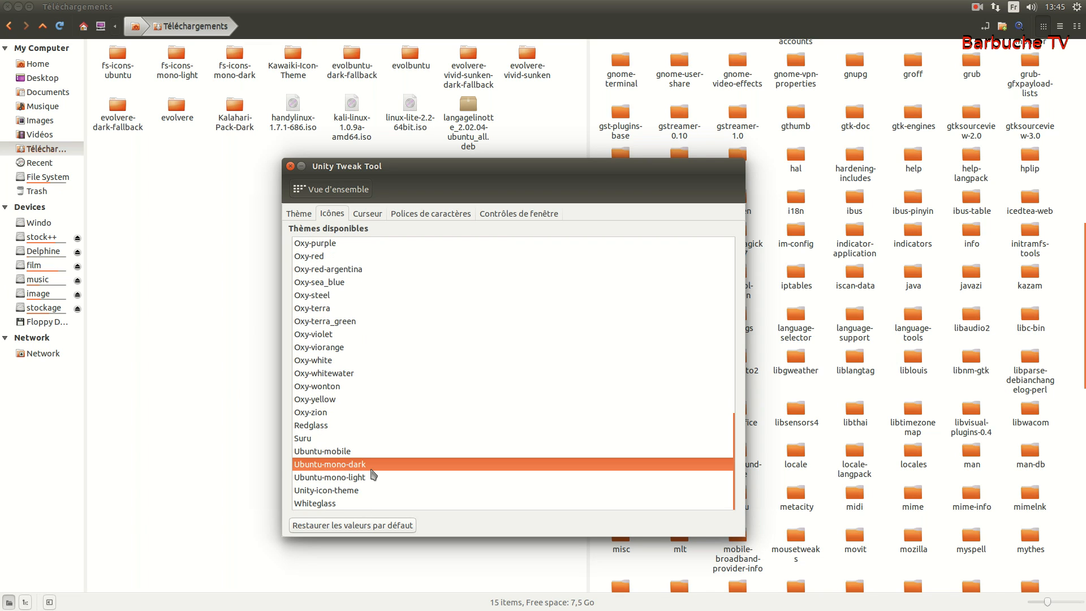
mouse_move(3, 457)
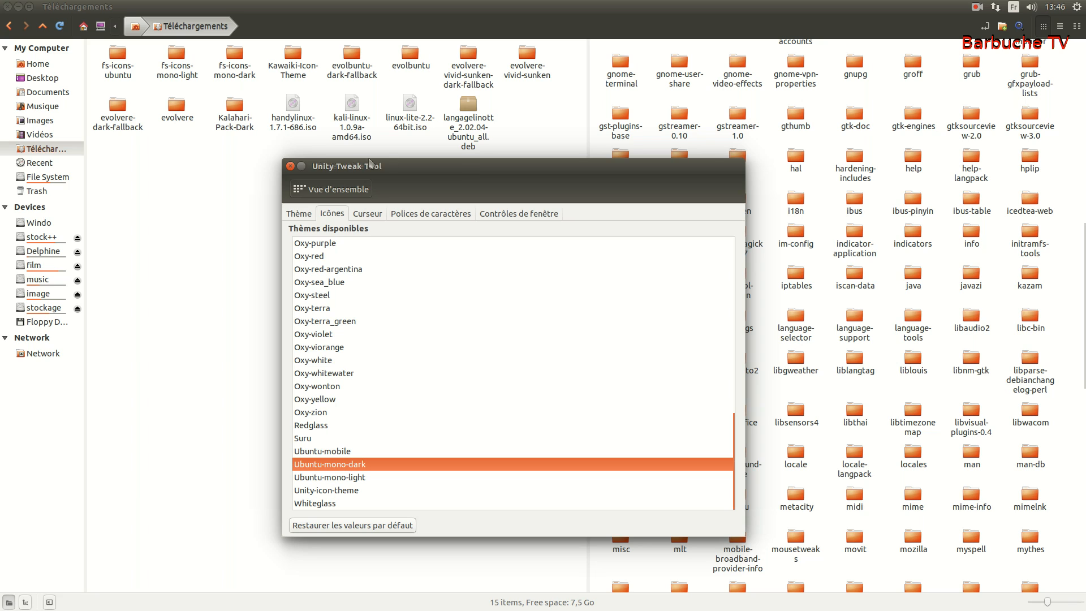
- Close Unity Tweak Tool and the file manager window to return to the empty desktop
left_click(290, 167)
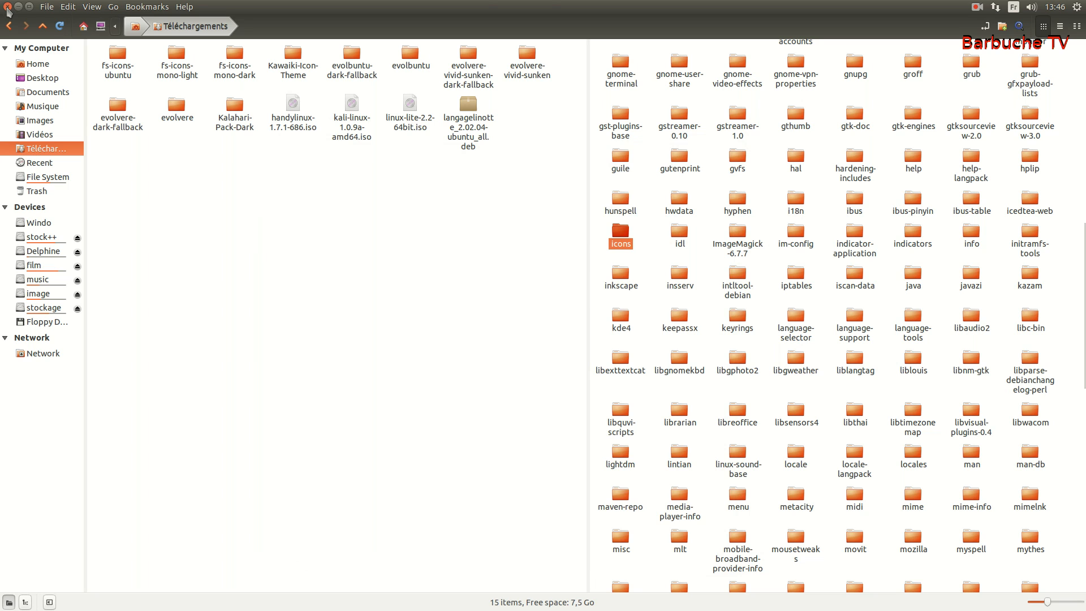
left_click(7, 7)
left_click(505, 78)
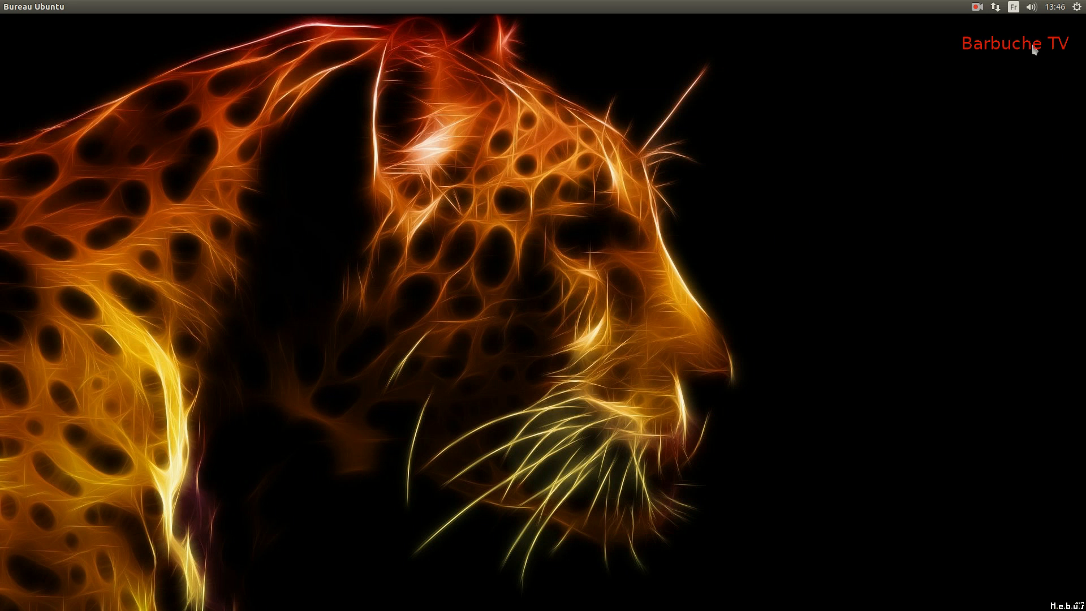
left_click(998, 8)
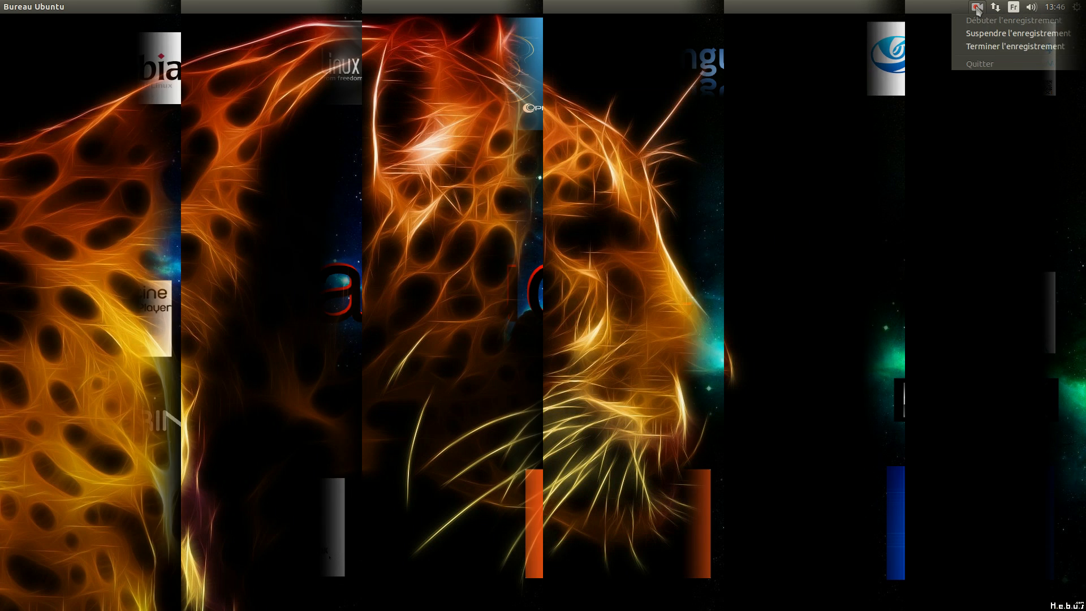